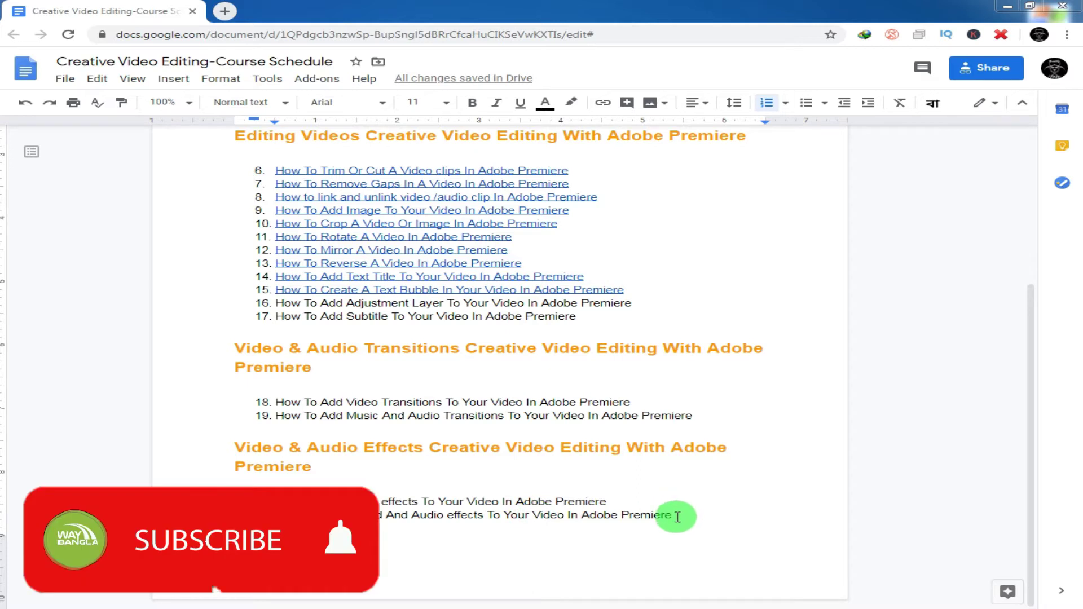
Select and deselect the lesson title, then preview frames along the School sequence.
drag(677, 517, 275, 514)
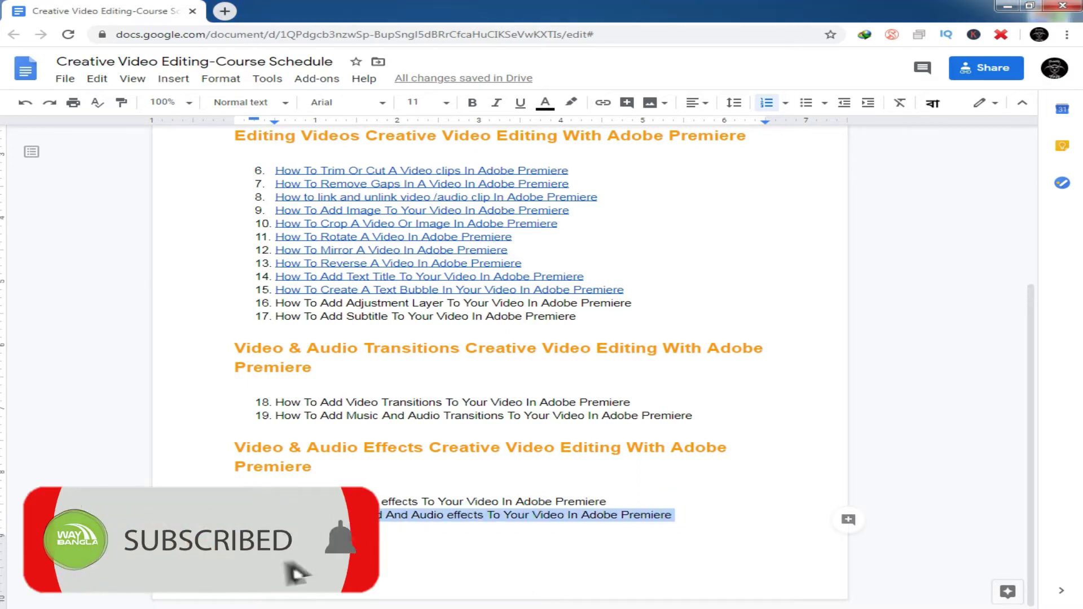
click(678, 514)
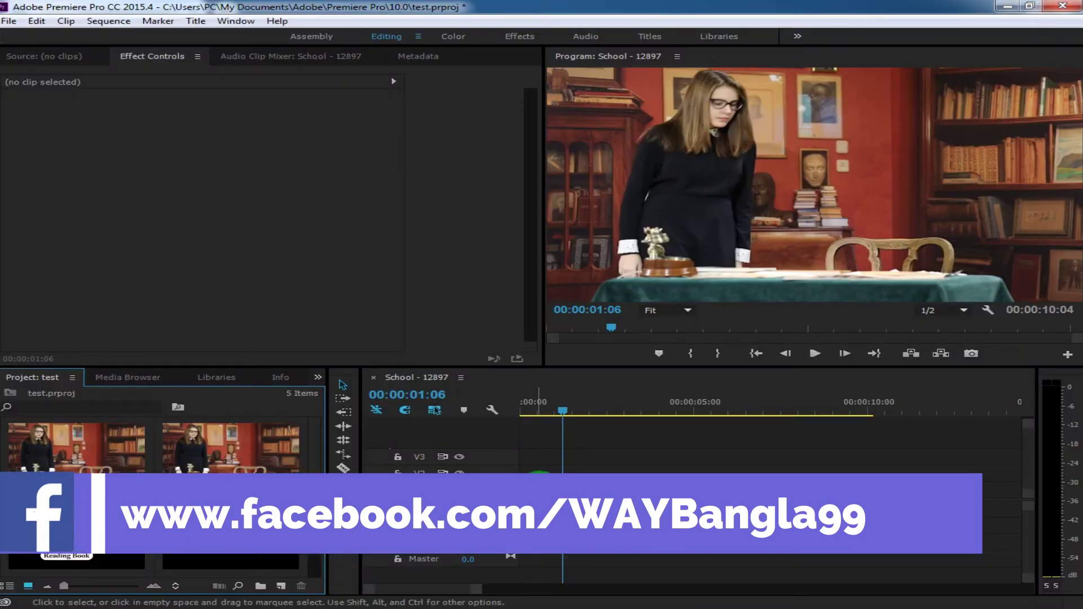
mouse_move(563, 414)
mouse_down()
mouse_move(586, 424)
mouse_move(576, 434)
mouse_up()
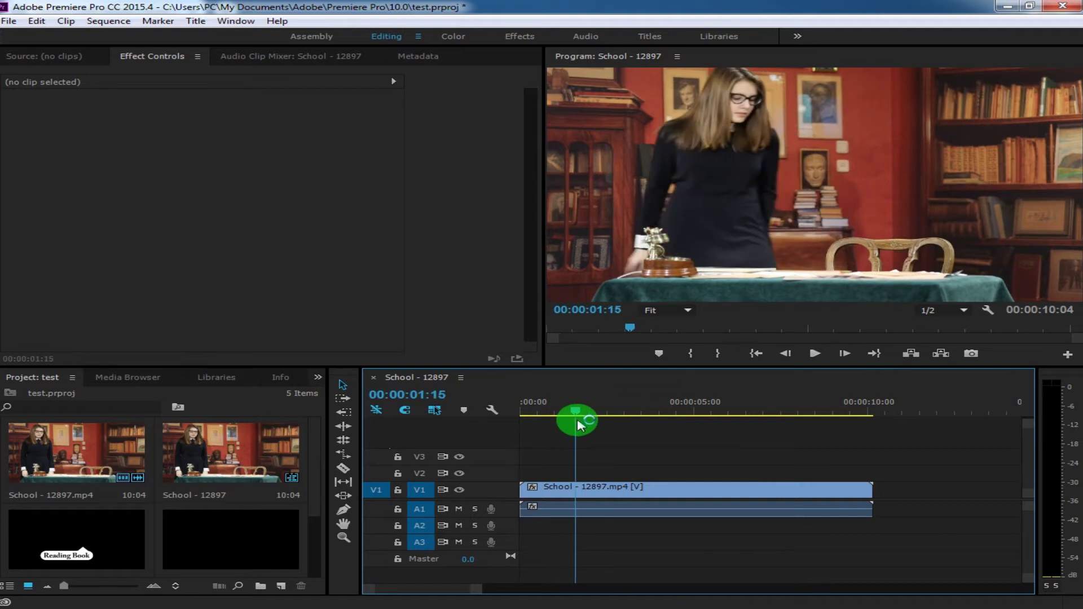
Place Title 1 on V2 at 00:00:01:15 and trim it to under 3 seconds.
click(316, 530)
scroll(316, 530, down, 2)
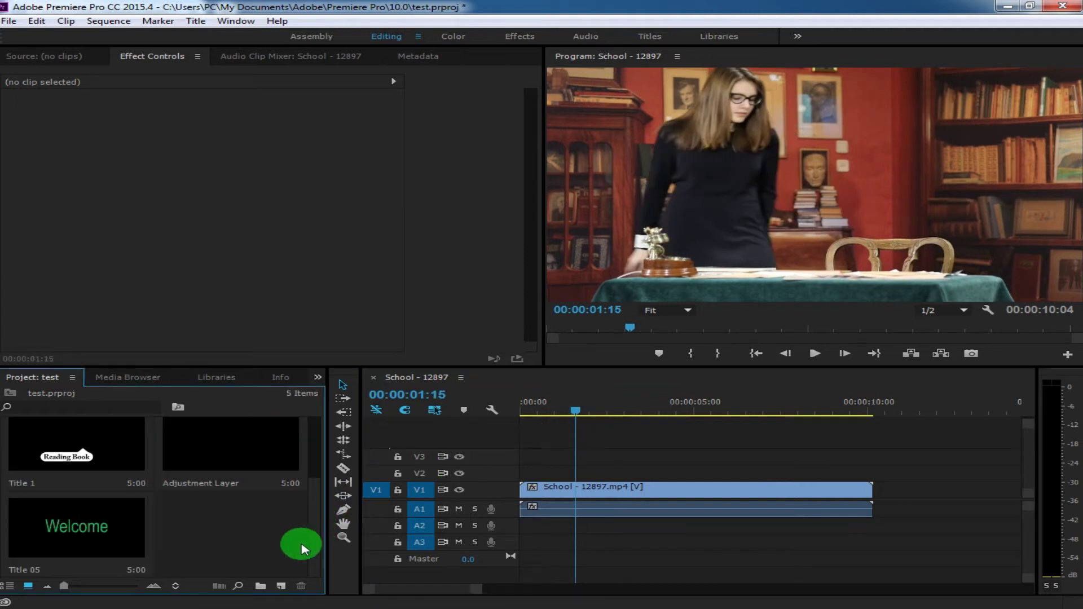
drag(158, 460, 773, 479)
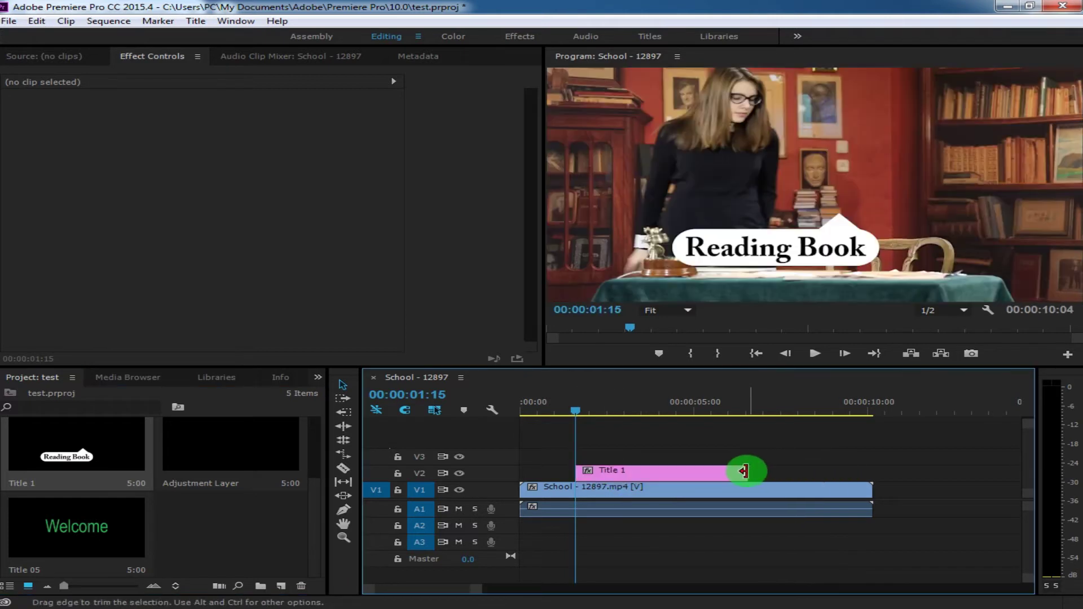
drag(741, 471, 654, 473)
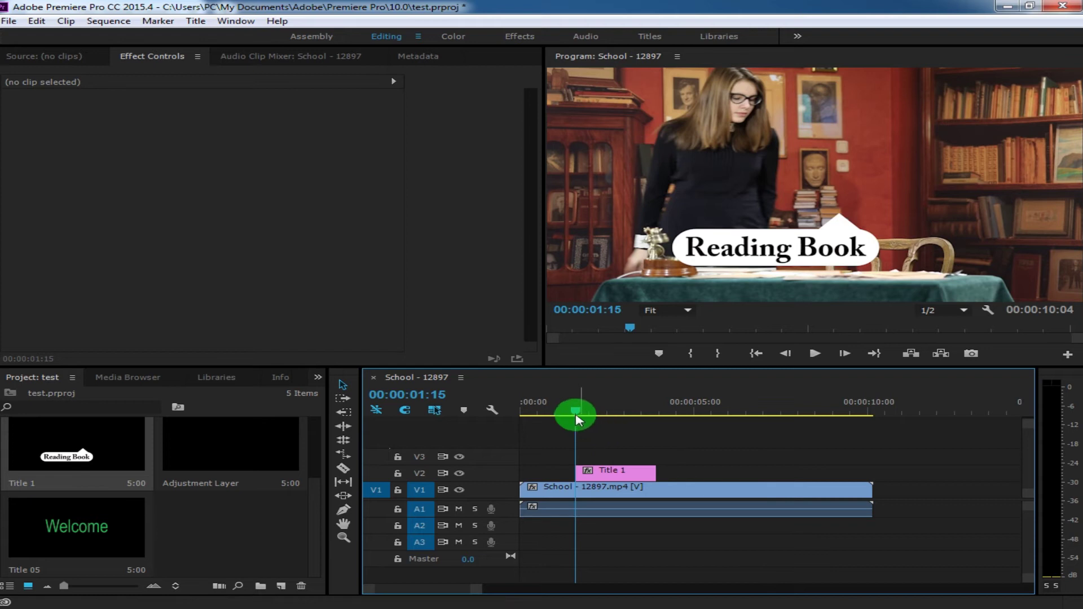
drag(577, 418, 573, 421)
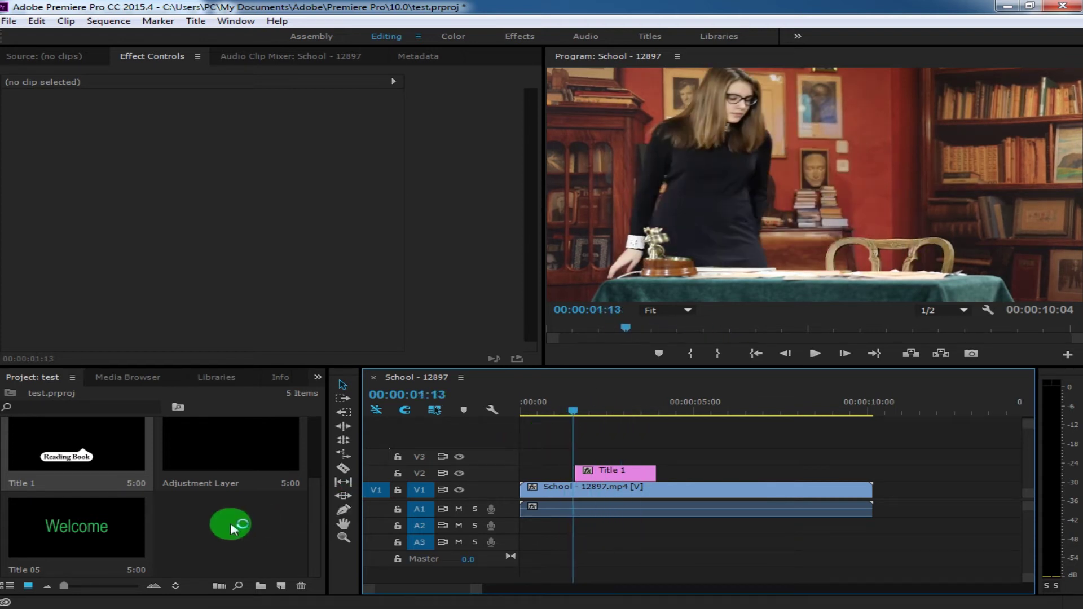
Import the New_Land music file and play the sequence with it.
double_click(231, 525)
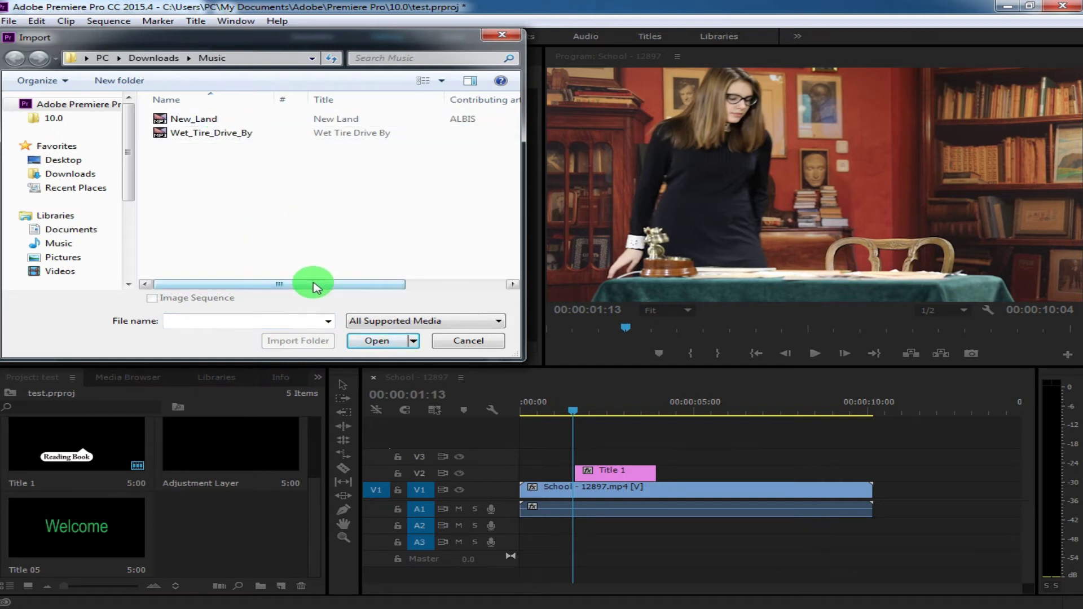
double_click(224, 119)
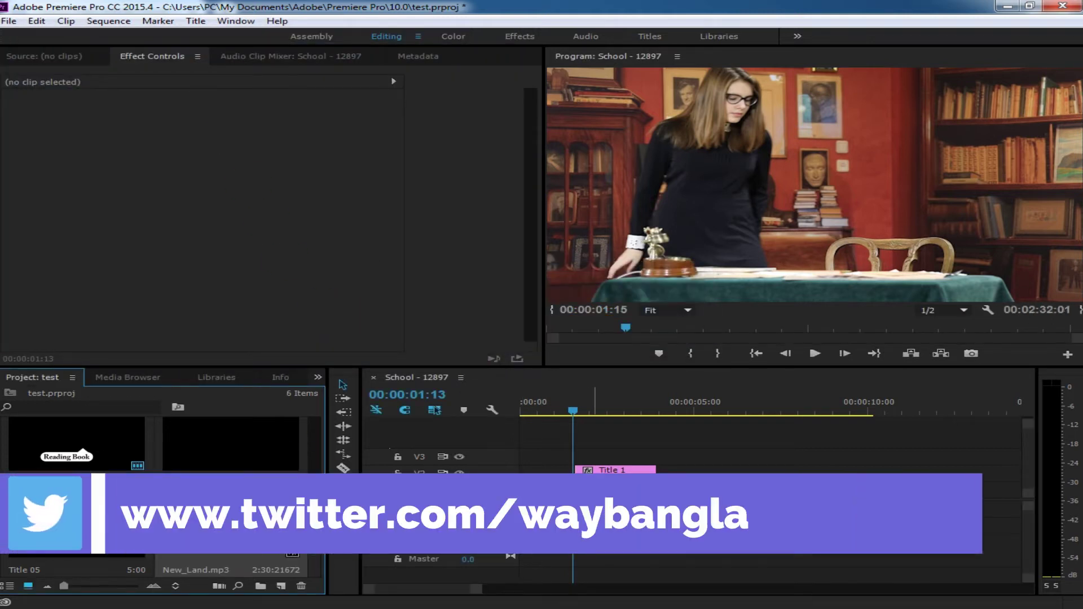
click(484, 571)
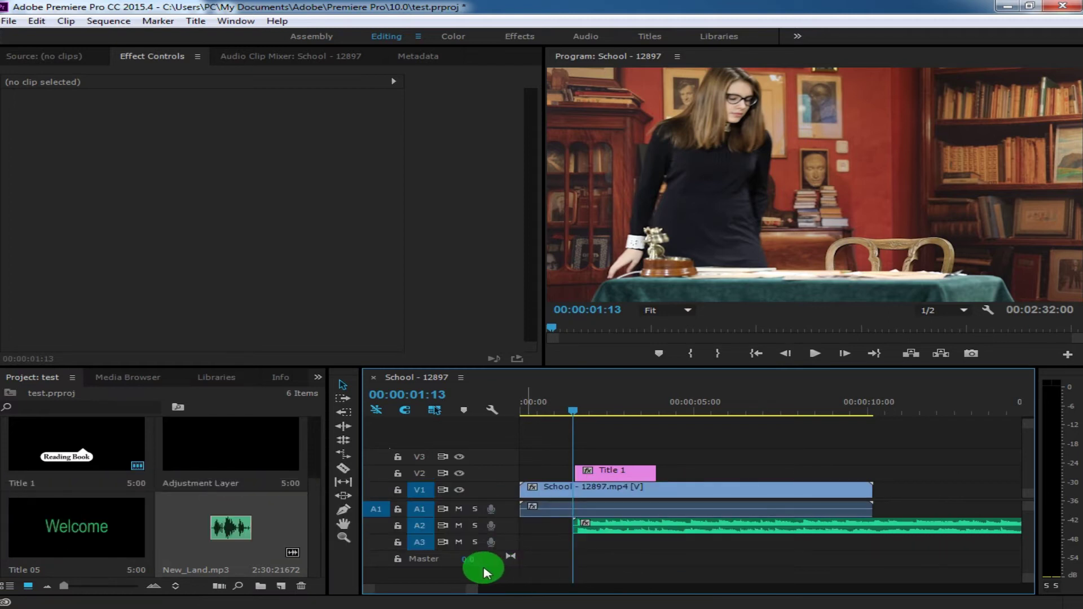
key(space)
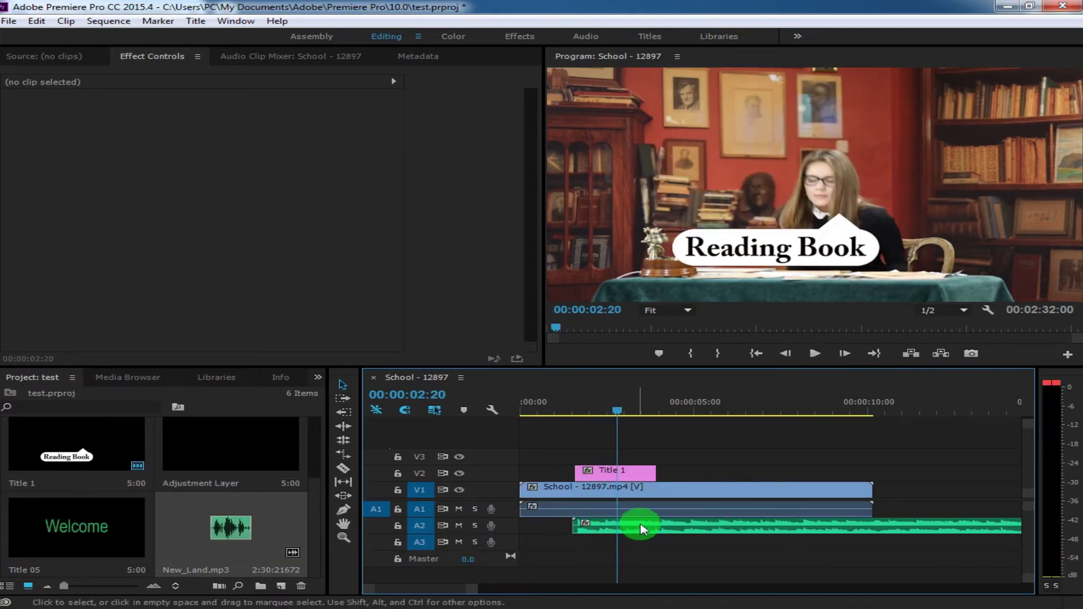
Delete New_Land.mp3 from track A2 and remove it from the project.
click(643, 526)
key(Delete)
click(274, 529)
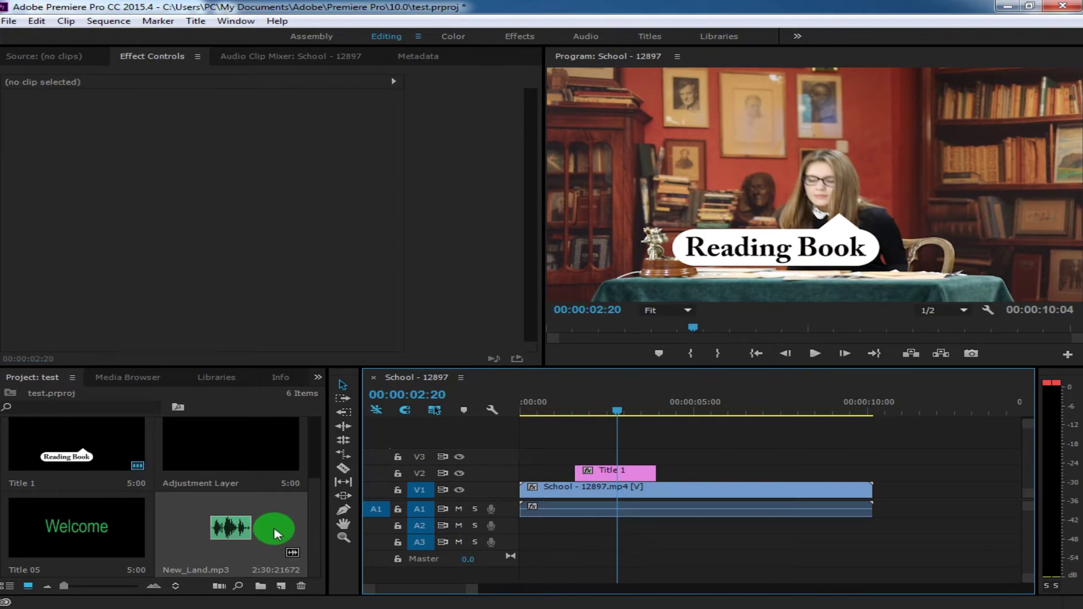
key(Delete)
Import Wet_Tire_Drive_By.mp3, place it on A2 and slide it earlier.
double_click(277, 533)
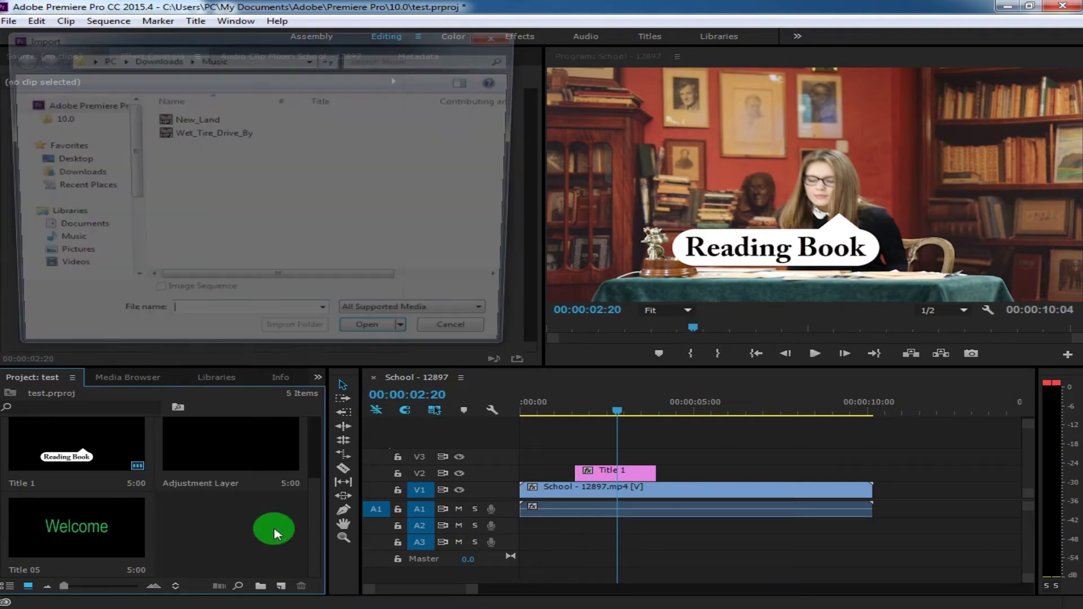
double_click(186, 136)
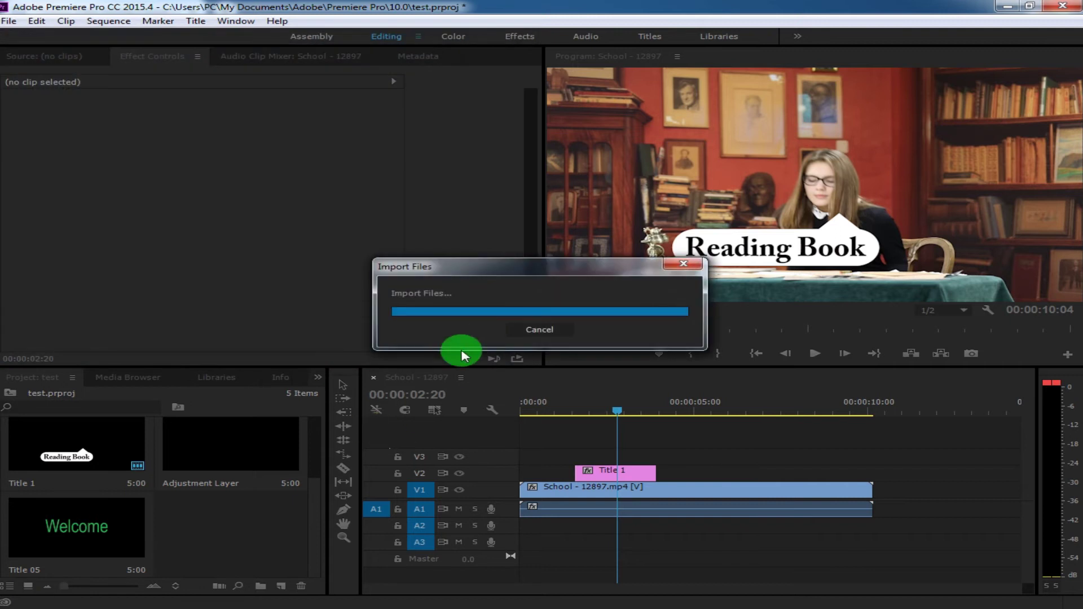
click(281, 526)
mouse_move(280, 527)
mouse_down()
mouse_move(578, 469)
mouse_move(584, 530)
mouse_up()
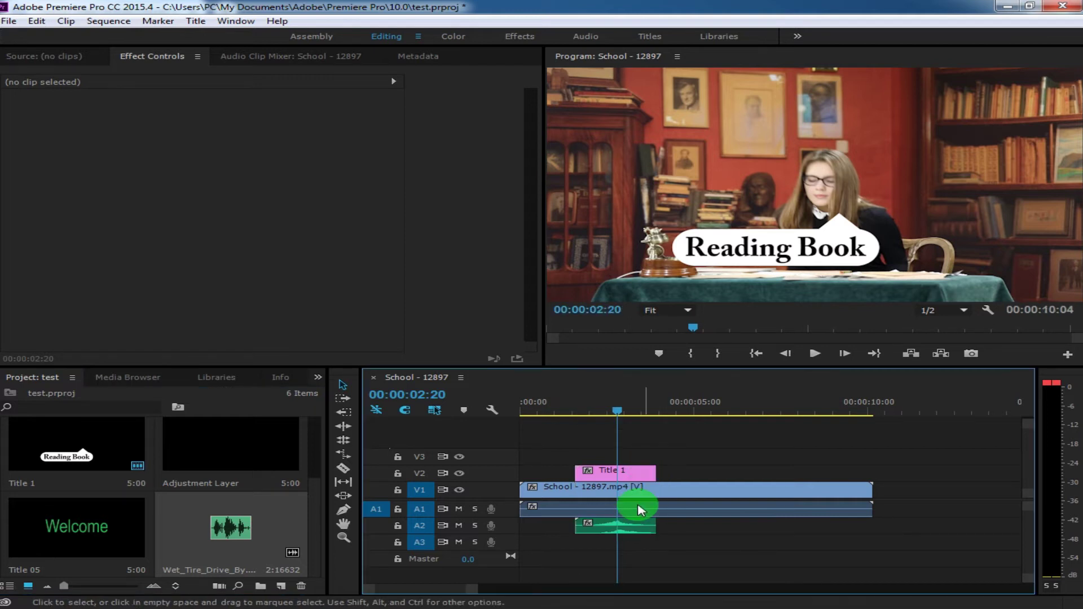
click(621, 520)
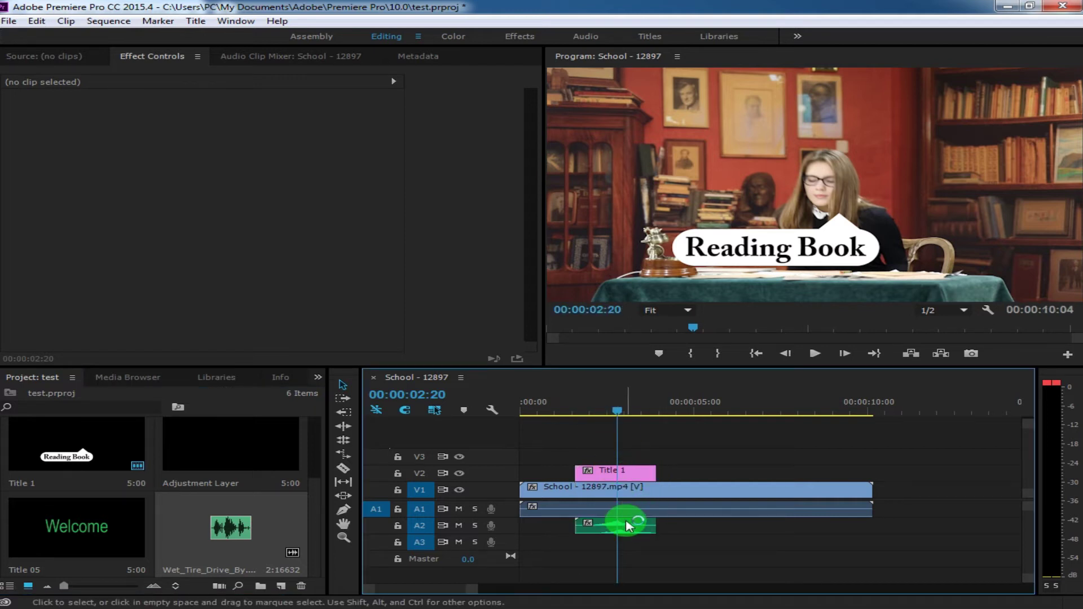
drag(629, 526, 601, 526)
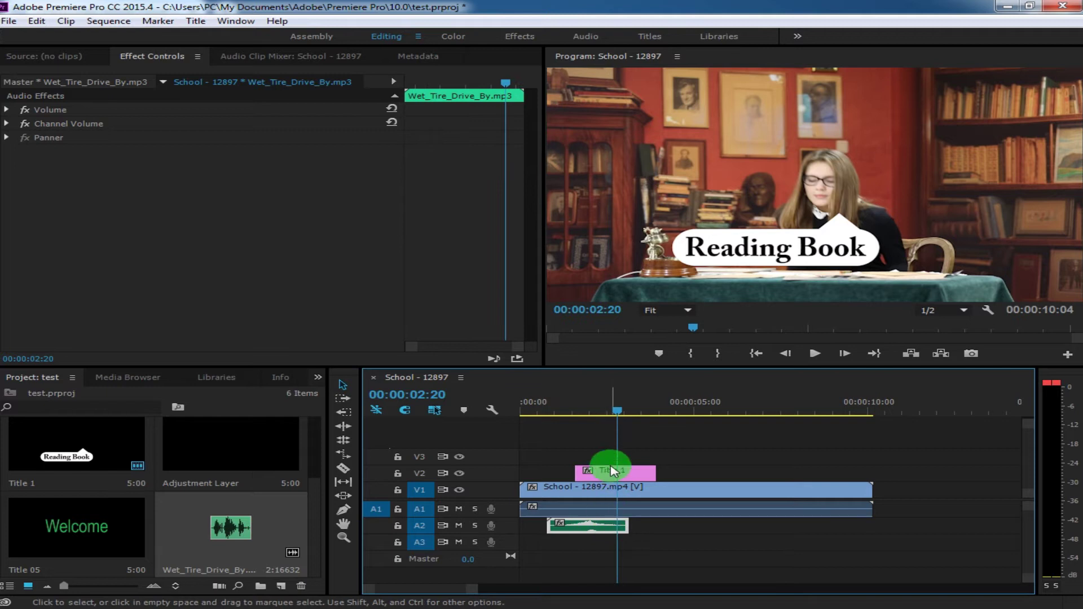
drag(617, 414, 576, 417)
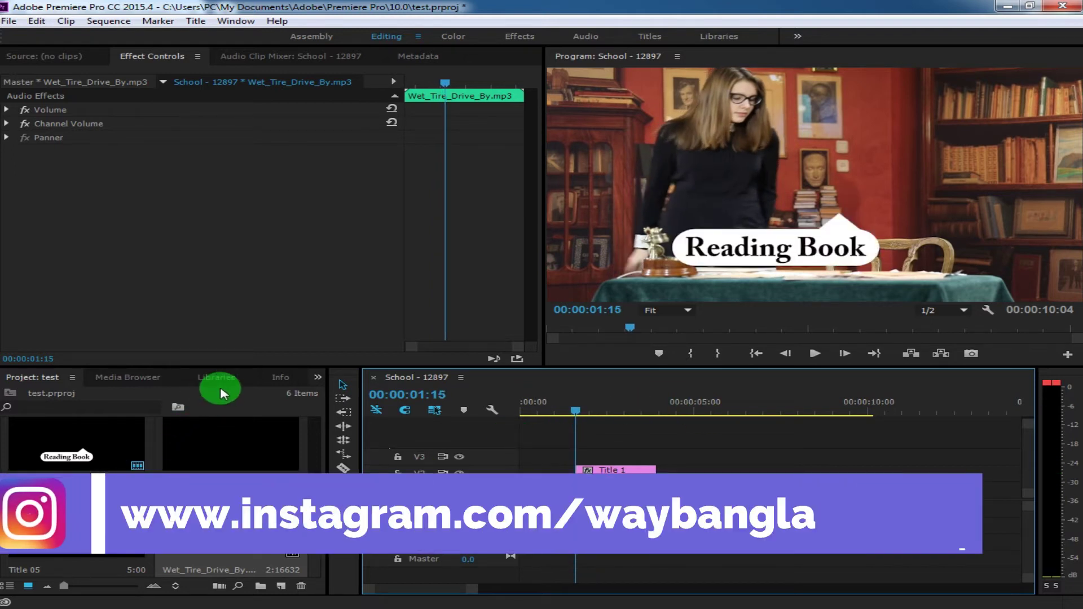
Apply the Cross Zoom transition to the start of Title 1 and preview it.
click(307, 384)
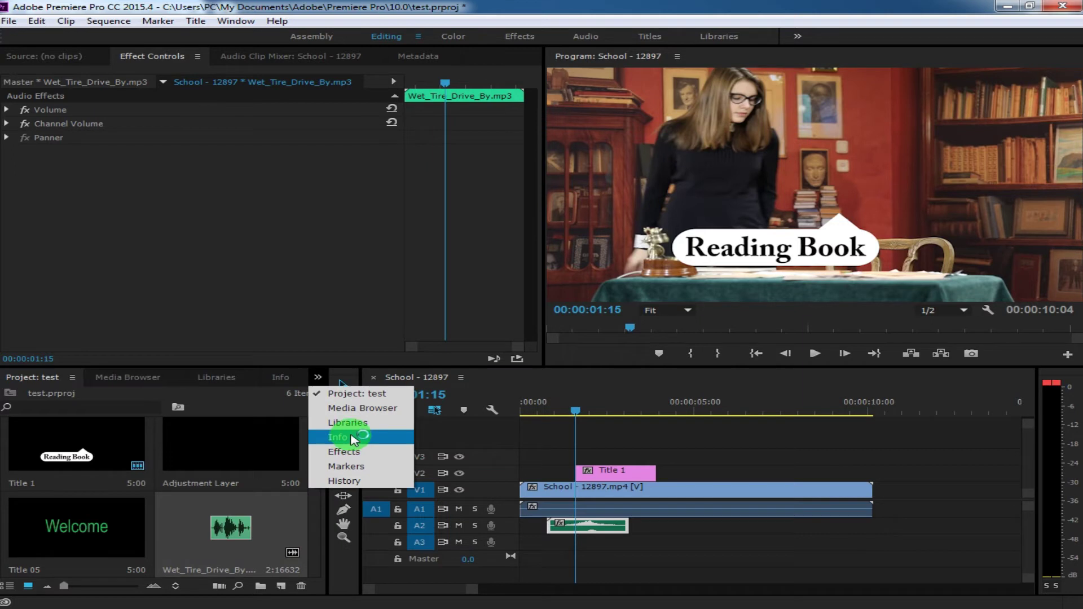
click(349, 451)
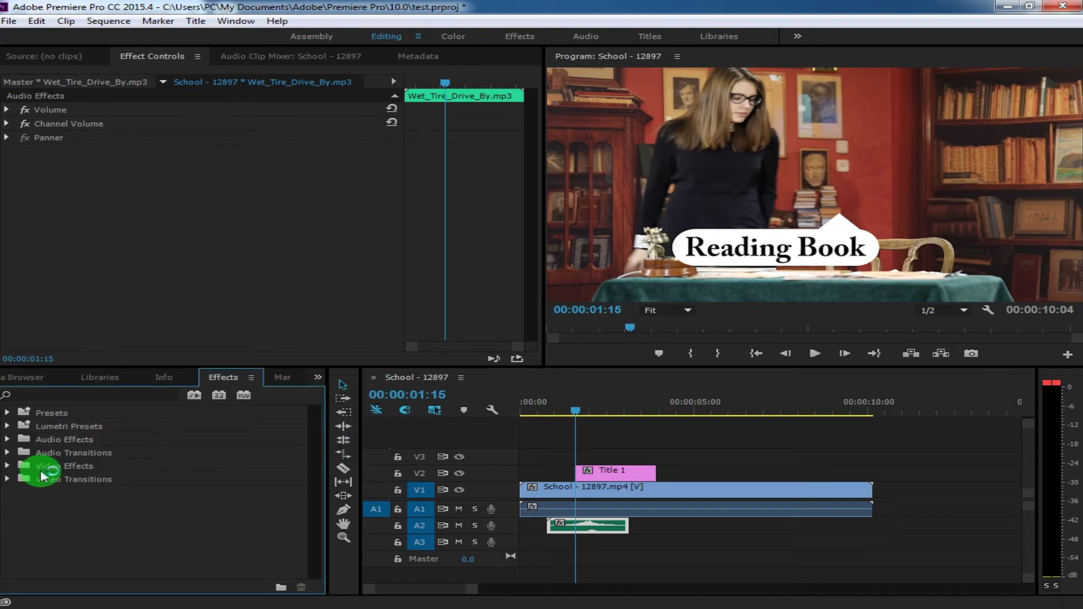
click(8, 481)
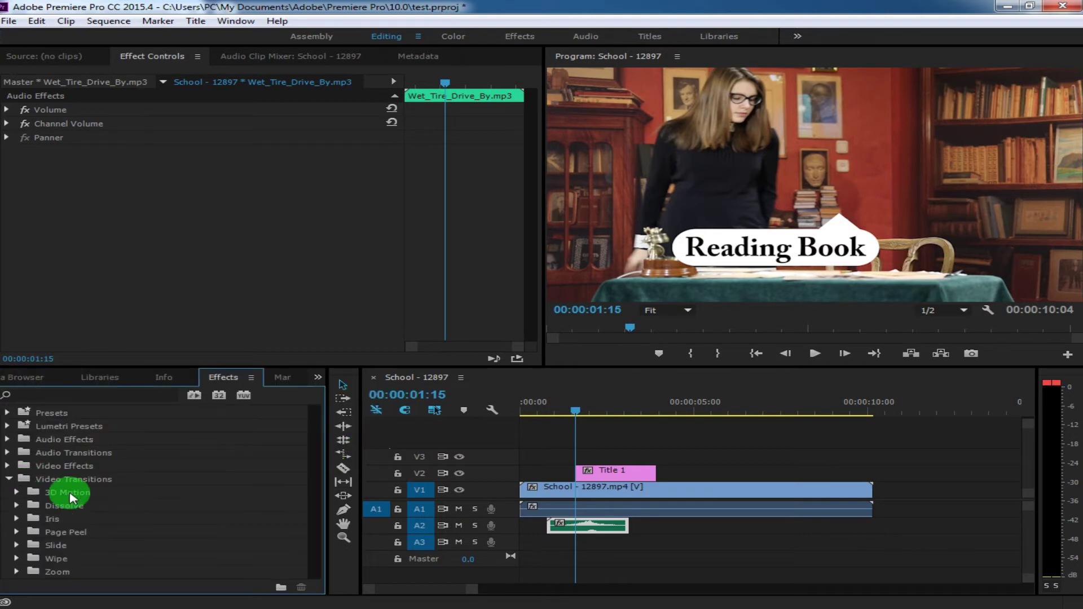
scroll(65, 527, down, 1)
double_click(57, 559)
mouse_move(79, 572)
mouse_down()
mouse_move(598, 467)
mouse_move(579, 474)
mouse_up()
click(577, 433)
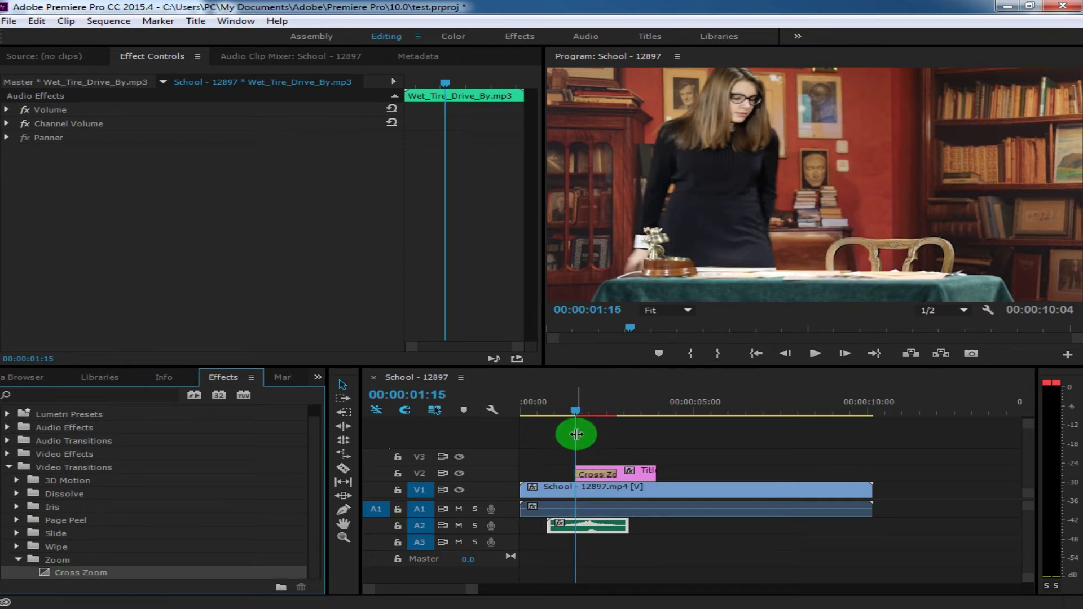
drag(573, 415, 540, 420)
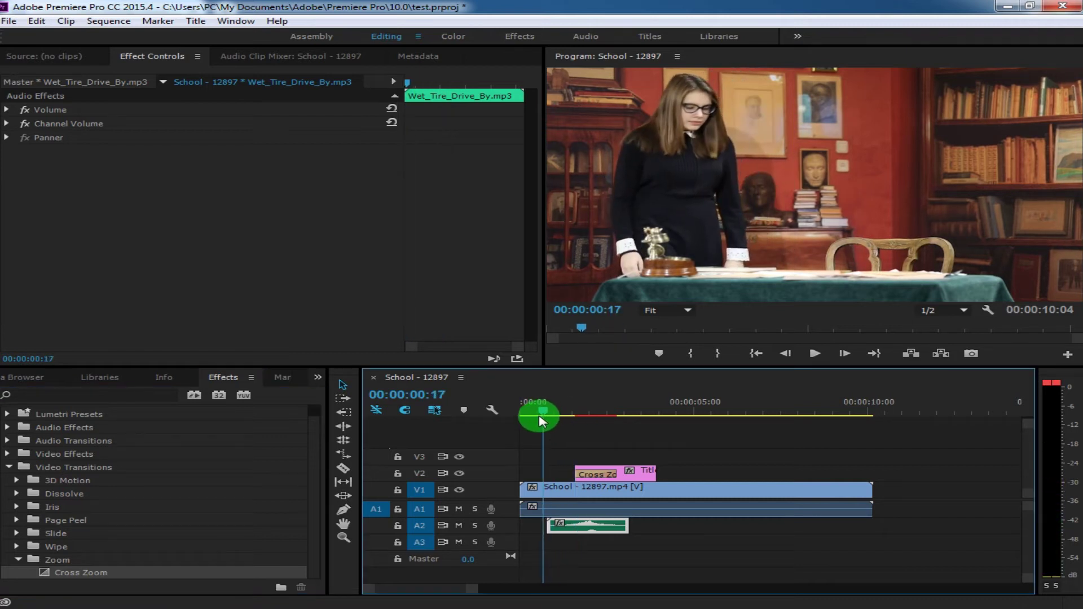
key(space)
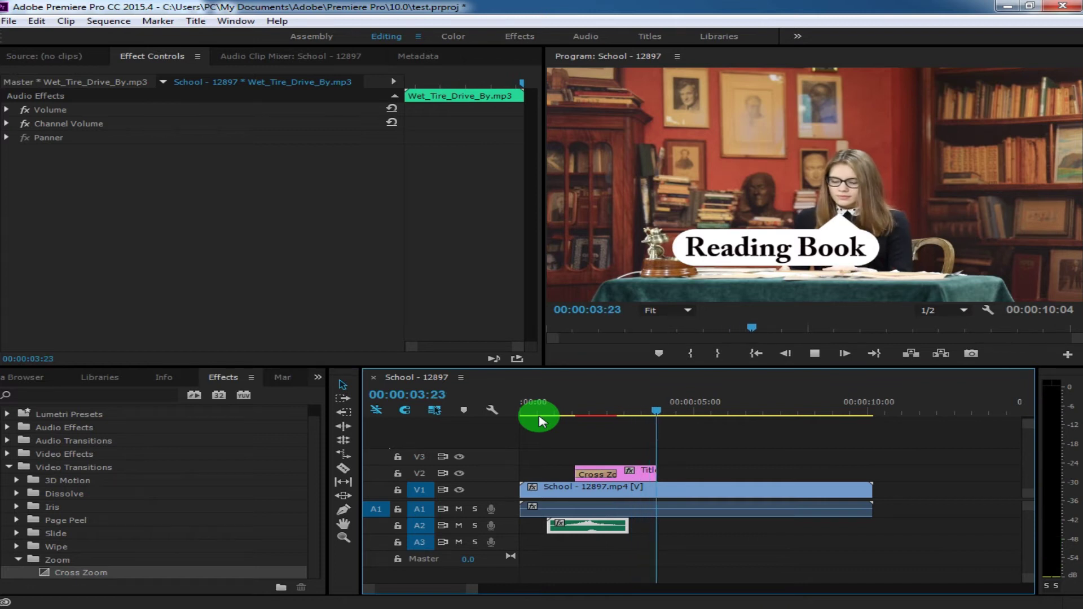
key(space)
Move the Wet_Tire_Drive_By clip later on A2 and play the sequence.
drag(661, 415, 577, 421)
drag(606, 527, 606, 525)
drag(578, 415, 564, 416)
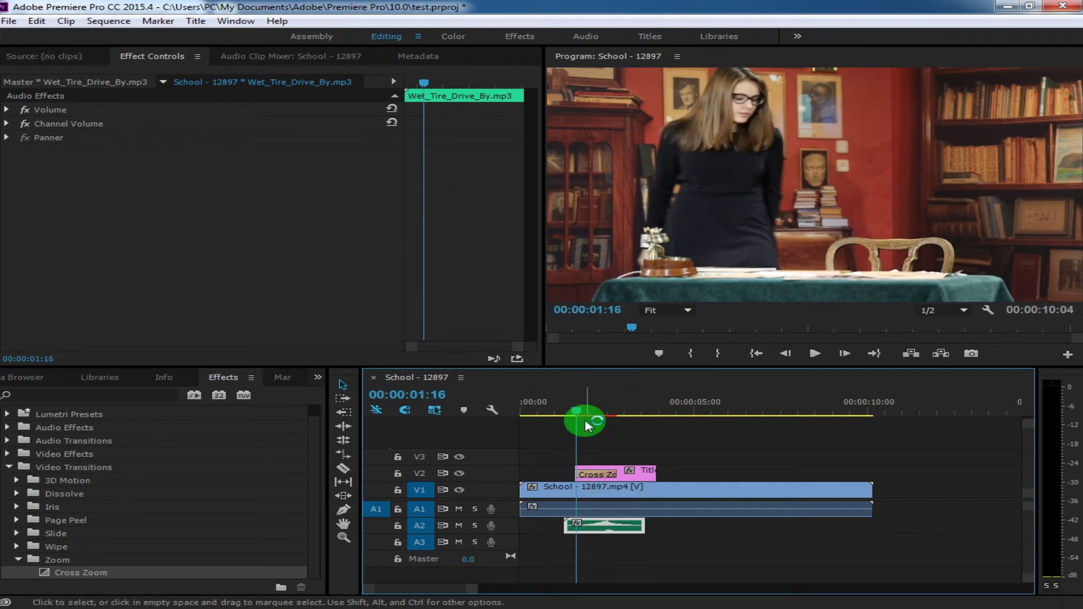
key(space)
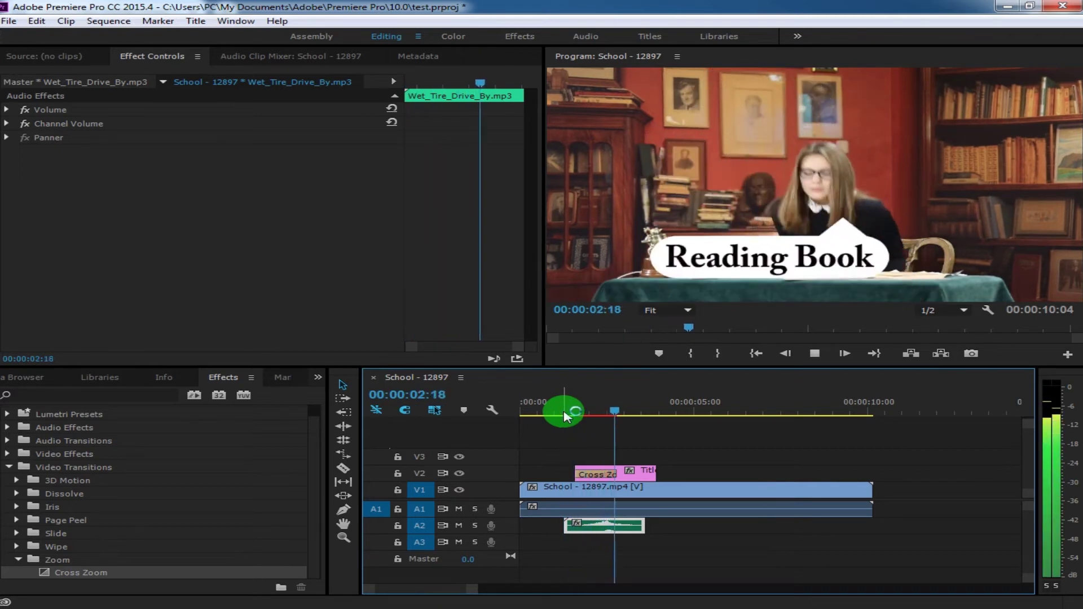
key(space)
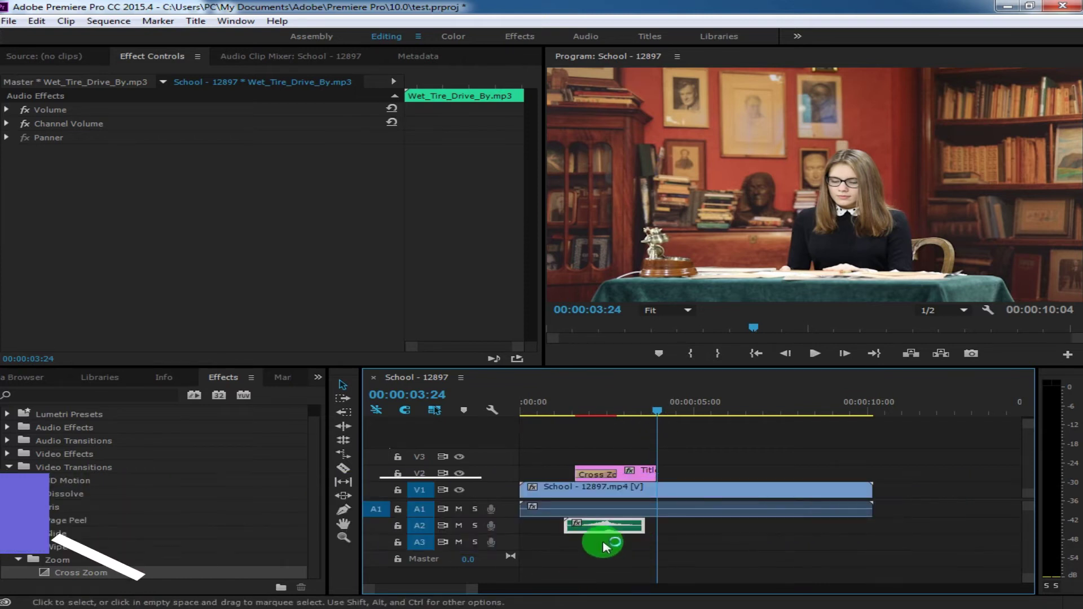
Select the Wet_Tire_Drive_By clip, move to 00:00:01:06, and collapse the Zoom folder.
click(601, 556)
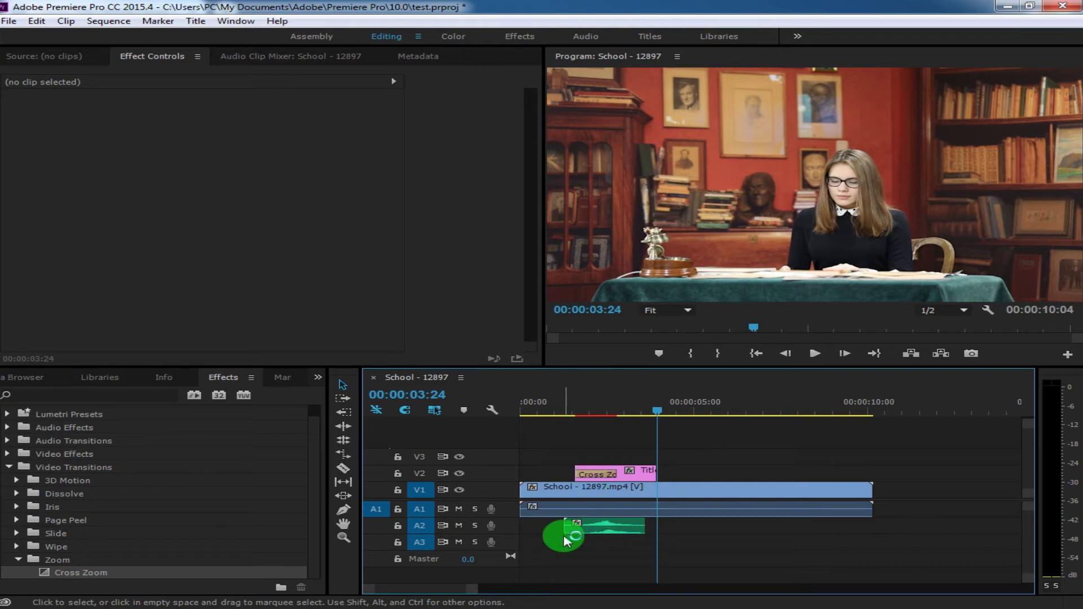
click(609, 526)
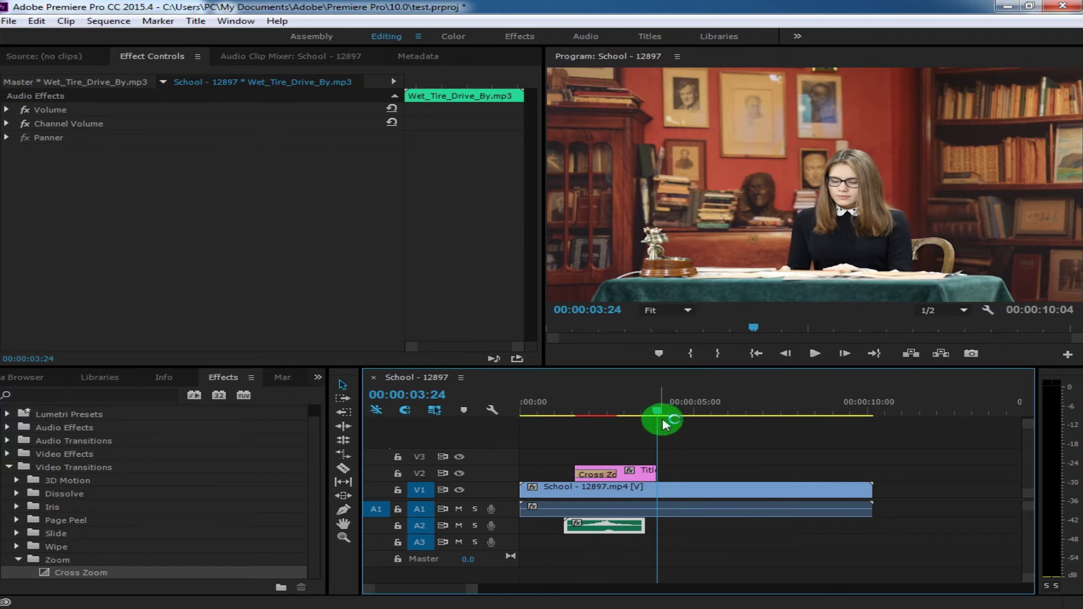
drag(659, 416, 564, 416)
click(466, 511)
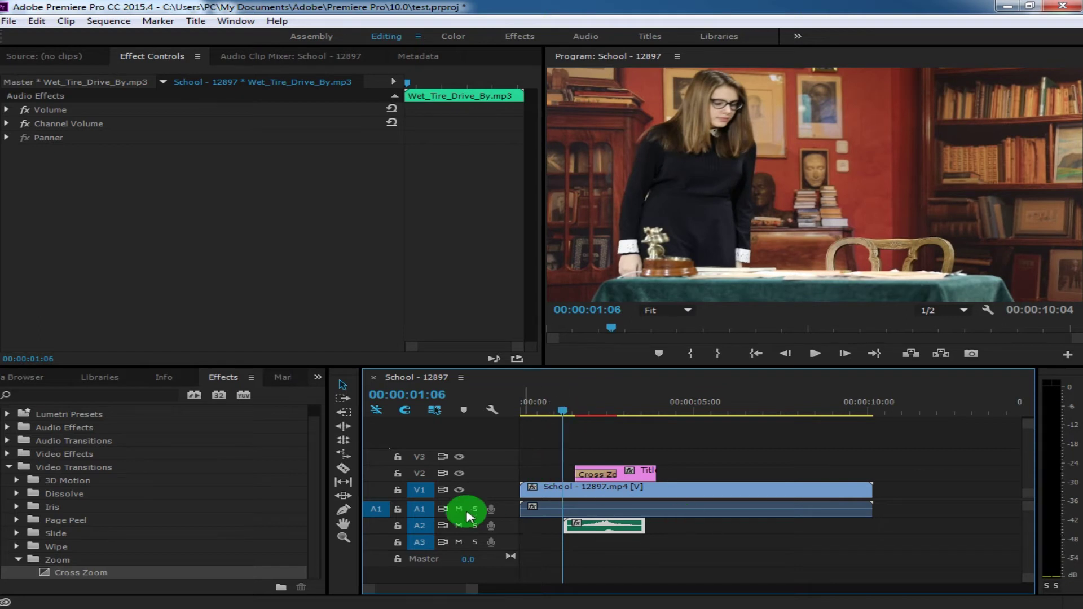
click(19, 560)
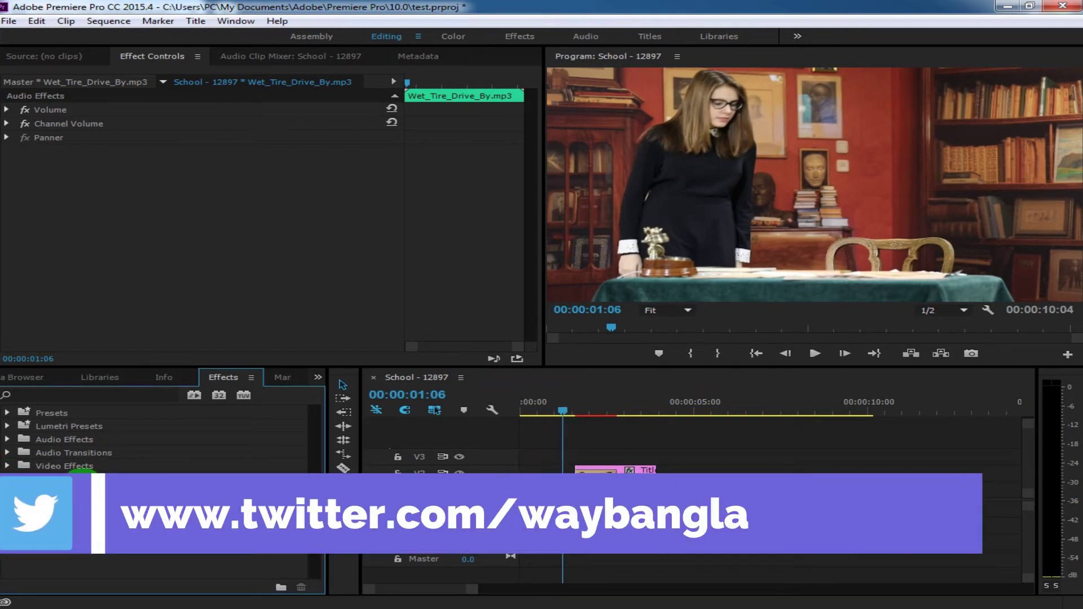
Collapse the transition folders, expand Audio Effects and scroll through its list.
click(51, 469)
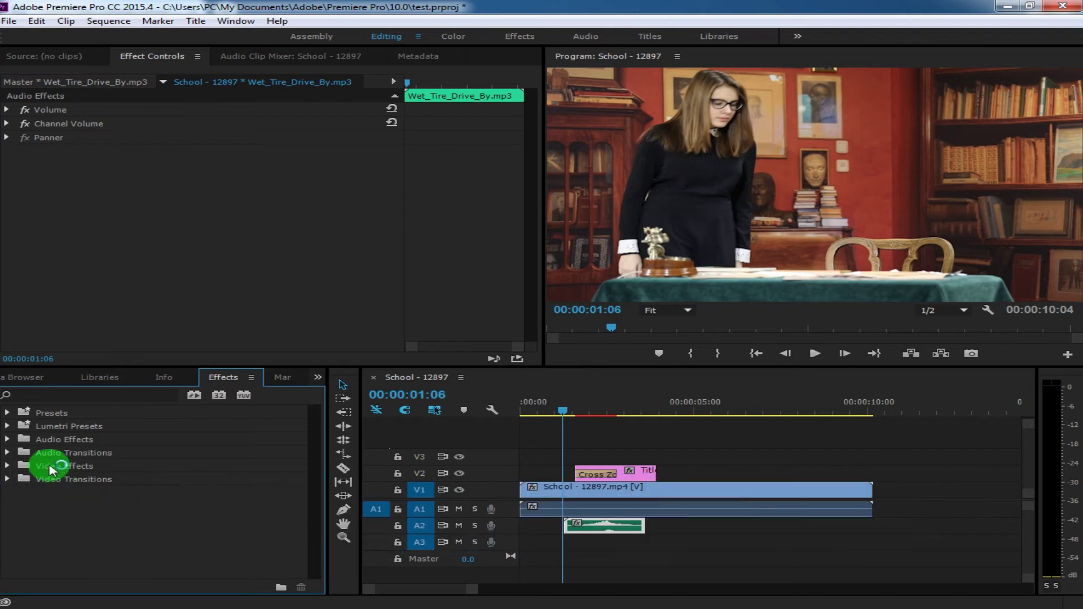
click(24, 440)
click(8, 441)
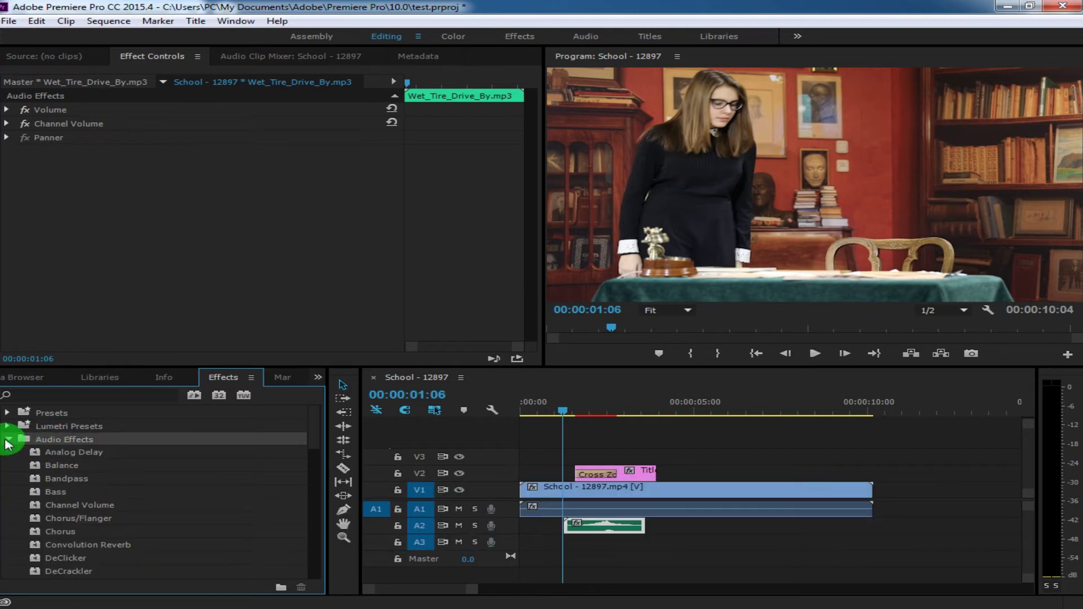
scroll(82, 522, down, 1)
scroll(83, 523, down, 2)
scroll(83, 522, down, 2)
scroll(83, 521, down, 3)
scroll(84, 519, down, 2)
scroll(83, 518, down, 3)
scroll(84, 518, down, 3)
scroll(83, 518, down, 1)
scroll(83, 518, down, 3)
scroll(83, 517, down, 2)
scroll(83, 516, down, 6)
scroll(84, 515, down, 3)
scroll(84, 514, down, 3)
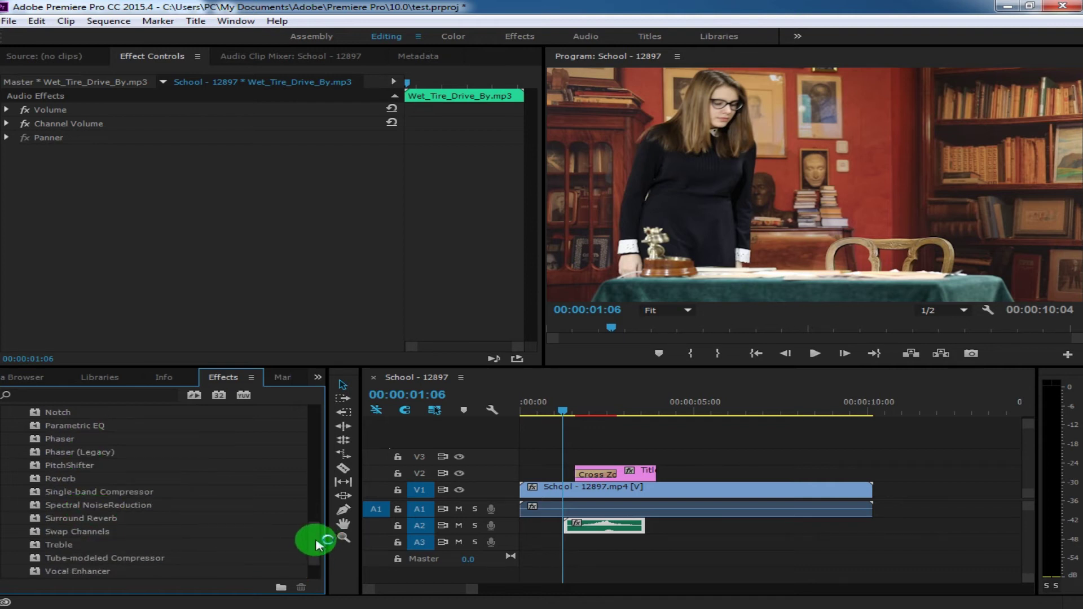
scroll(314, 546, down, 2)
scroll(315, 552, down, 1)
scroll(314, 554, down, 1)
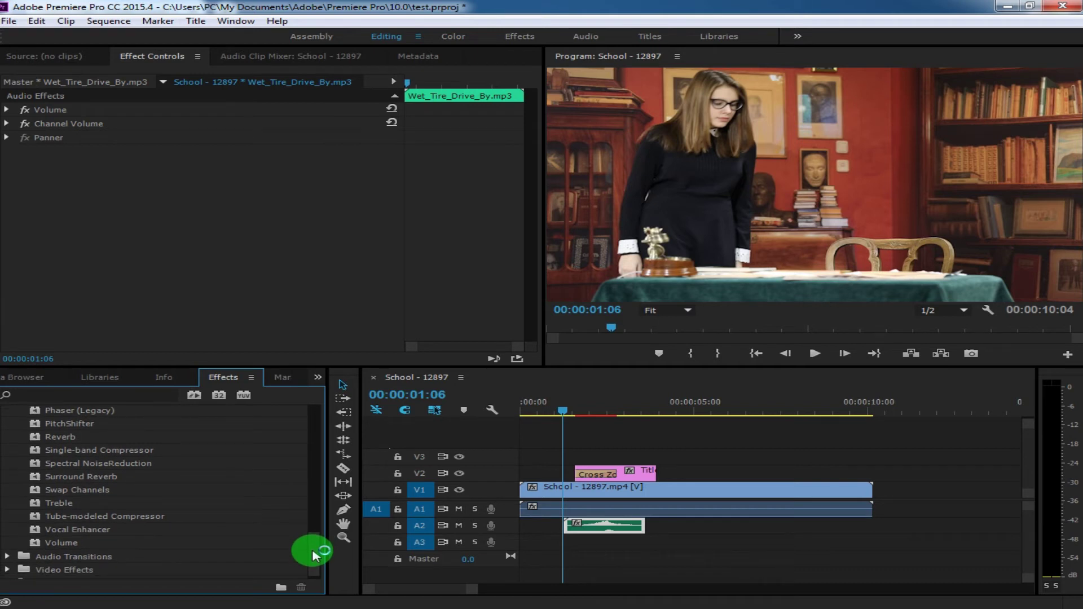
scroll(314, 552, up, 1)
scroll(314, 550, up, 1)
scroll(315, 547, up, 1)
scroll(315, 544, up, 1)
scroll(314, 539, up, 2)
scroll(314, 528, up, 2)
scroll(317, 518, up, 2)
scroll(319, 520, up, 1)
scroll(321, 515, up, 2)
scroll(324, 505, up, 2)
scroll(323, 498, up, 2)
scroll(325, 495, up, 2)
scroll(326, 491, up, 2)
scroll(326, 481, up, 2)
scroll(326, 473, up, 2)
scroll(327, 471, up, 1)
scroll(327, 471, up, 1)
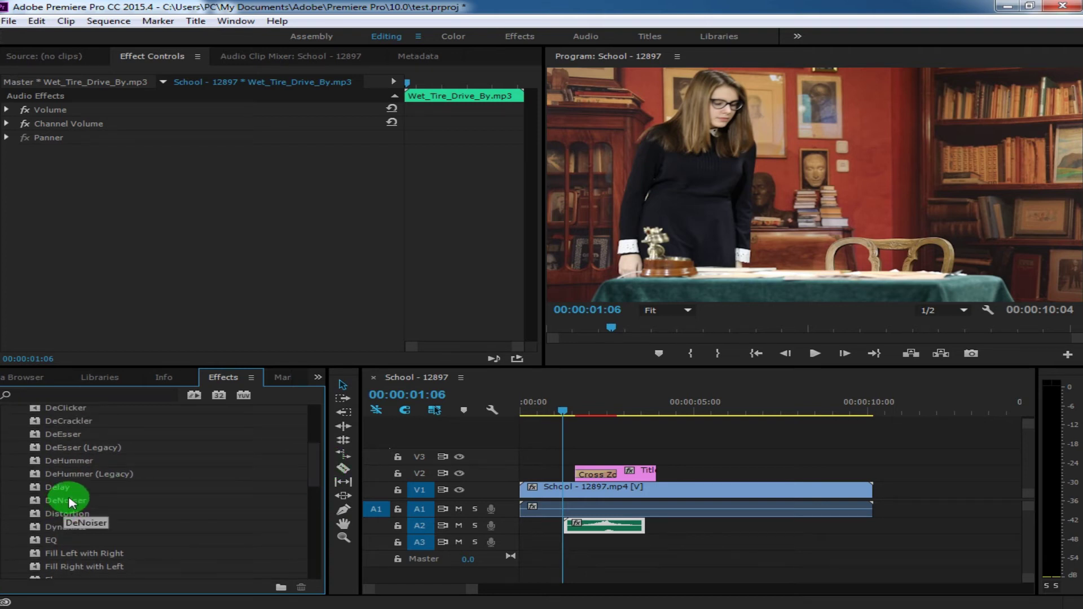
Browse audio effects such as Vocal Enhancer and Reverb, ending with DeNoiser selected.
drag(70, 504, 117, 511)
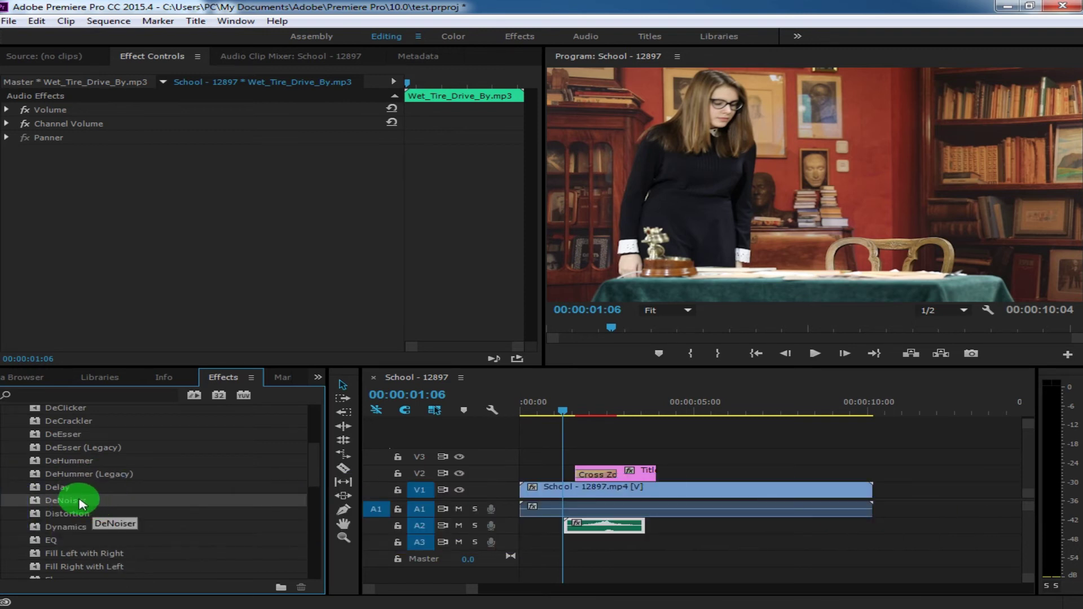
drag(79, 504, 247, 517)
mouse_move(316, 479)
mouse_down()
mouse_move(319, 550)
mouse_move(84, 546)
mouse_up()
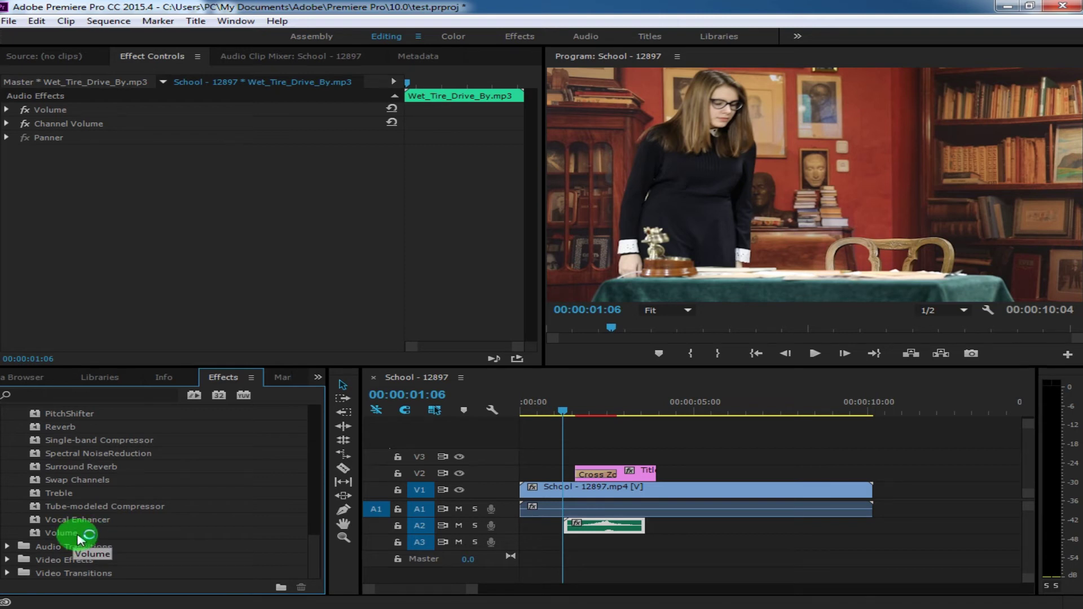
mouse_move(107, 525)
mouse_down()
mouse_move(114, 541)
mouse_move(138, 540)
mouse_move(90, 521)
mouse_up()
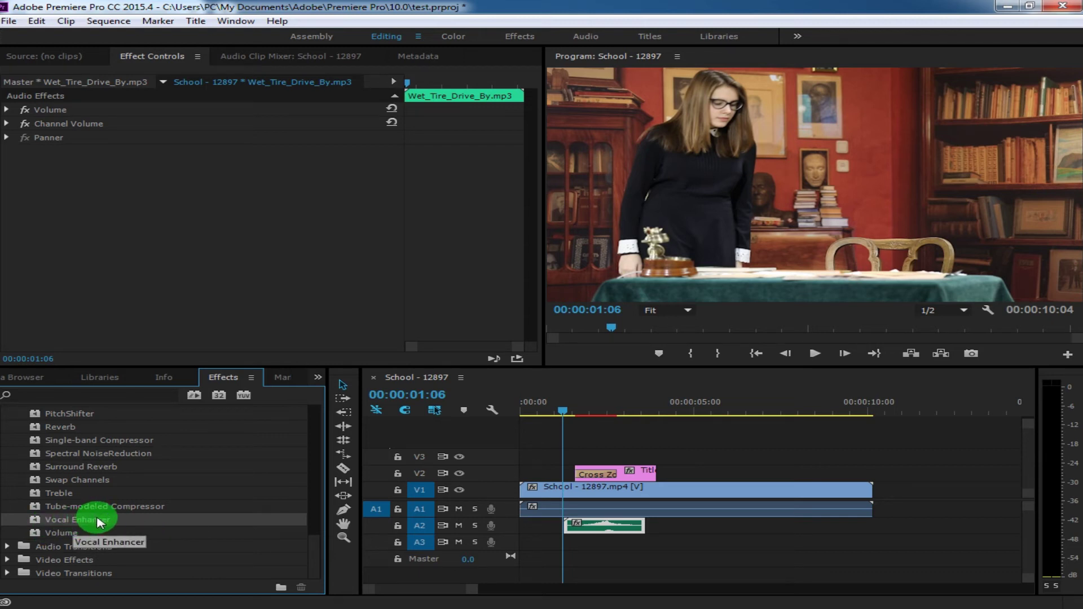
click(60, 427)
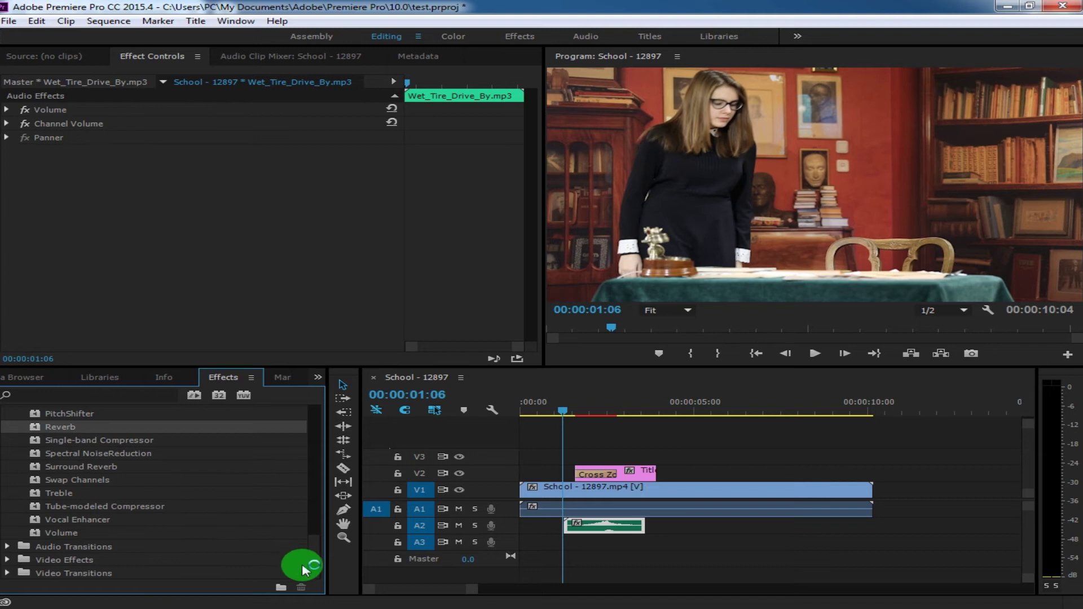
drag(317, 568, 322, 479)
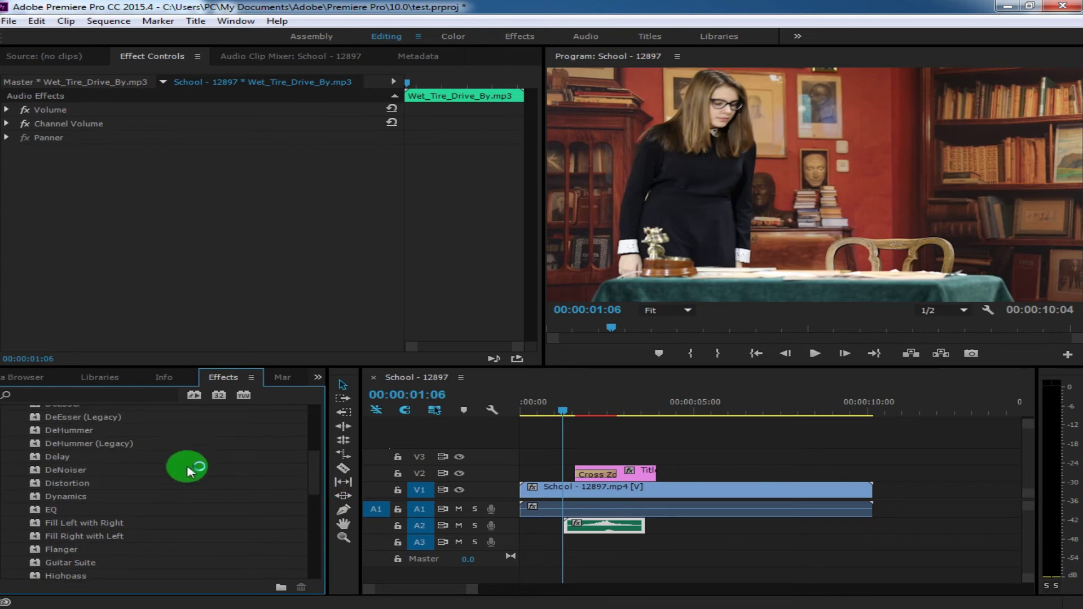
click(62, 472)
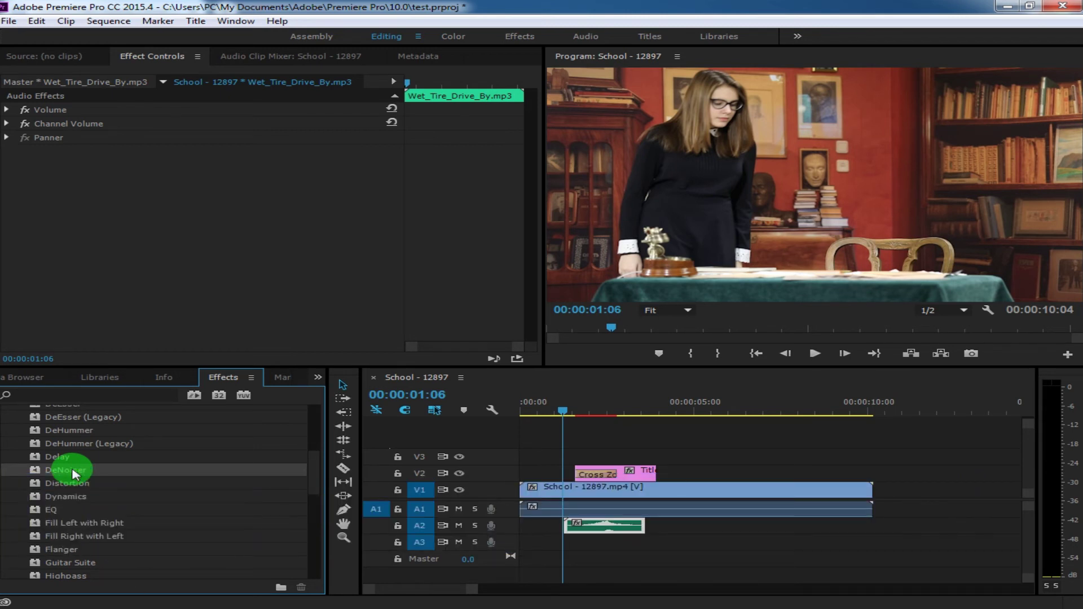
Drop DeNoiser onto the Wet_Tire_Drive_By clip on track A2.
drag(74, 474, 596, 527)
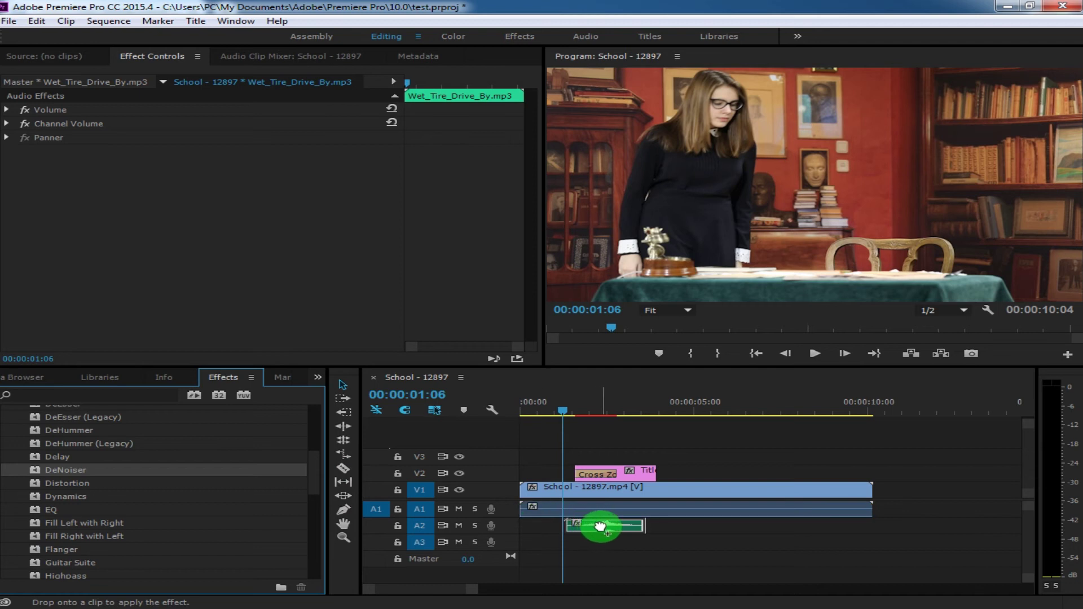
drag(599, 538, 600, 539)
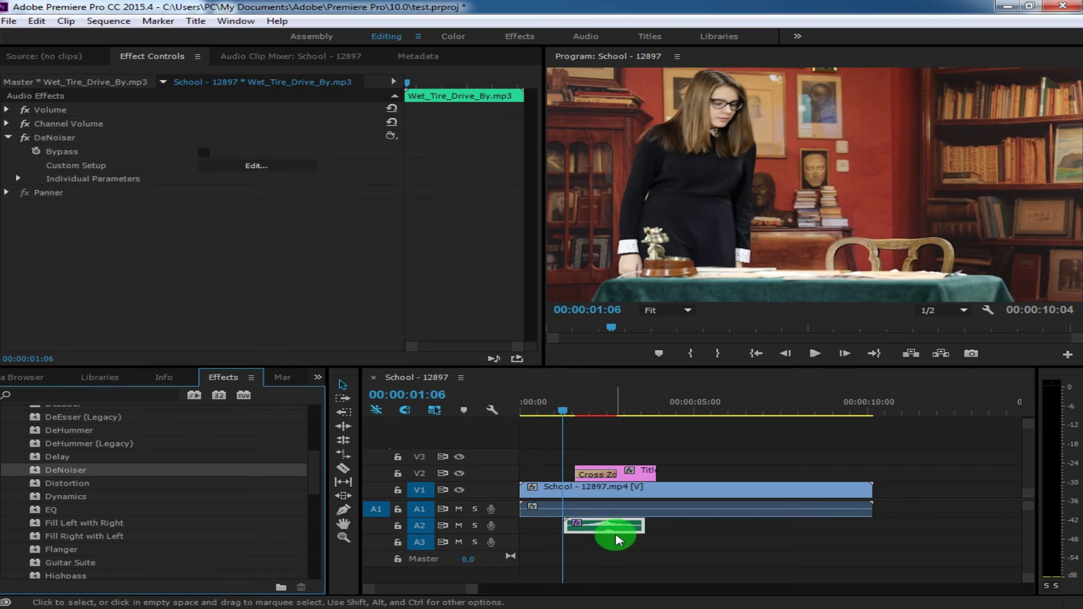
click(568, 416)
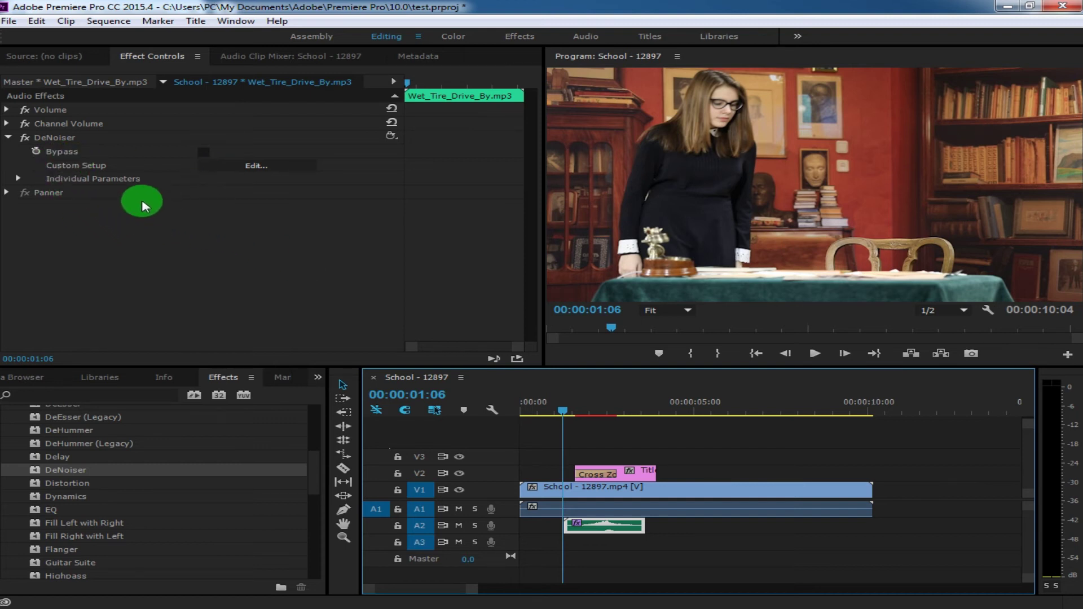
Check the DeNoiser presets in Effect Controls without changing them, then scrub the sequence start.
click(275, 166)
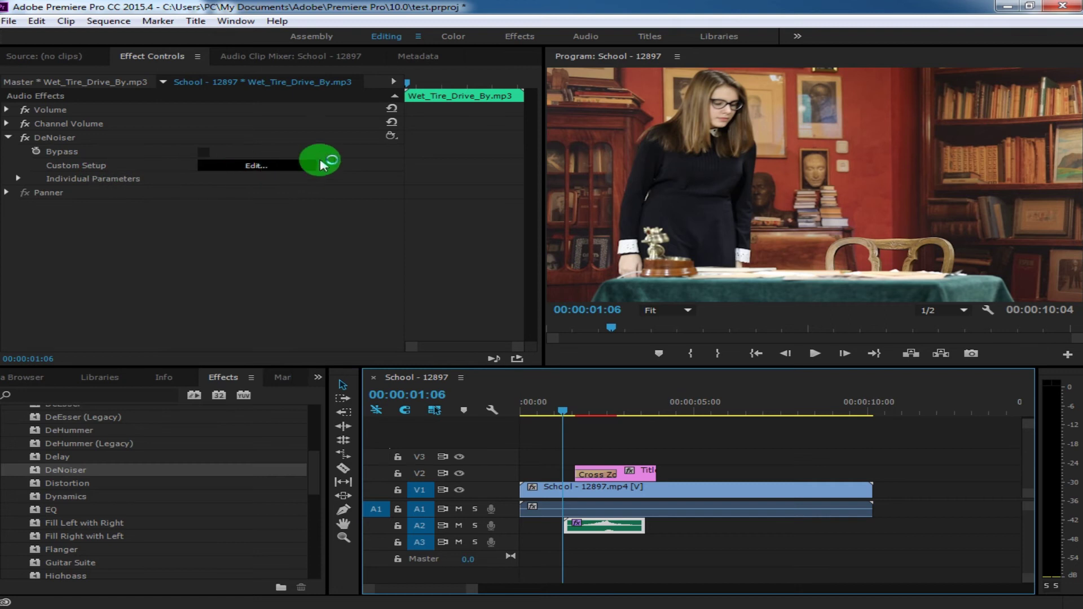
click(392, 137)
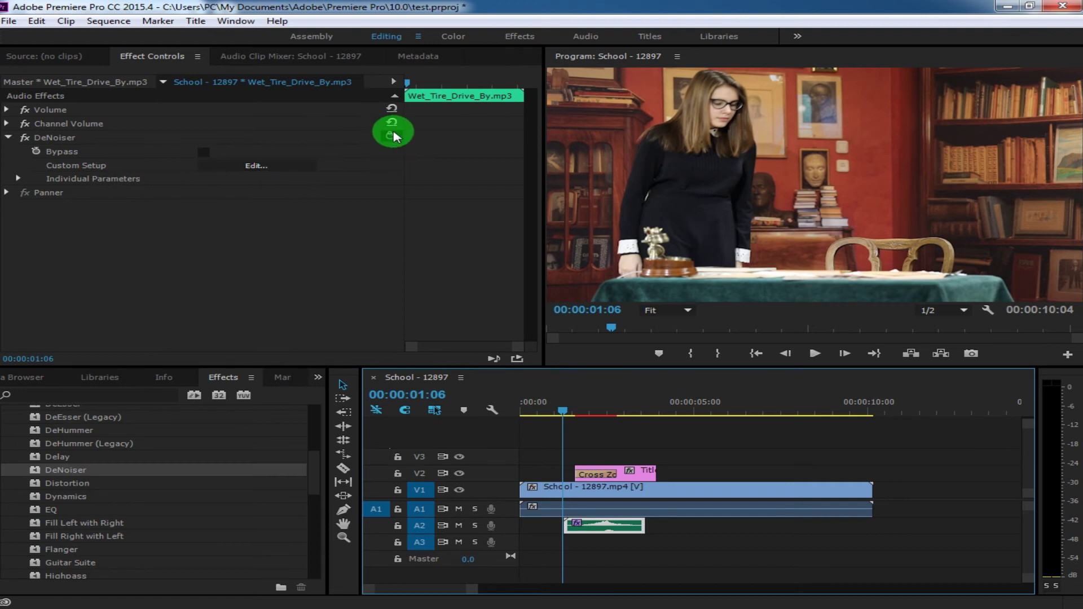
click(394, 138)
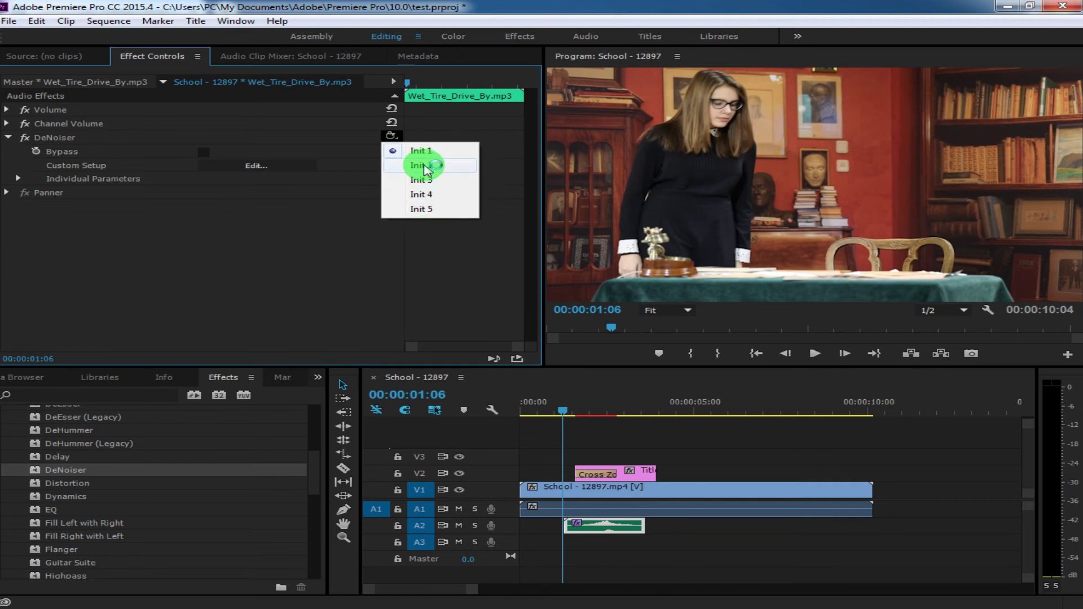
click(297, 251)
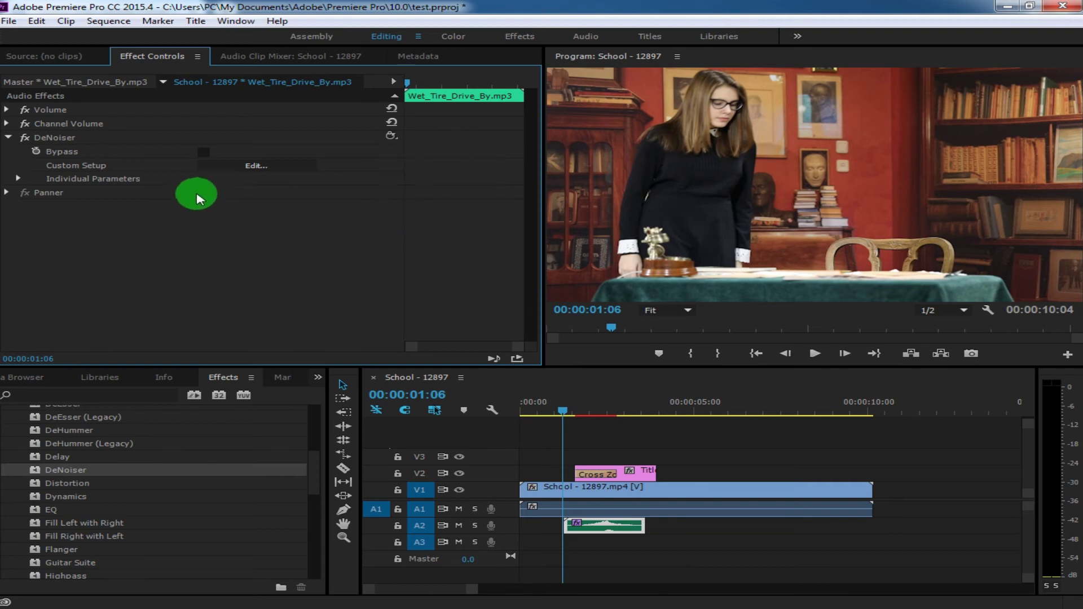
drag(556, 422, 569, 418)
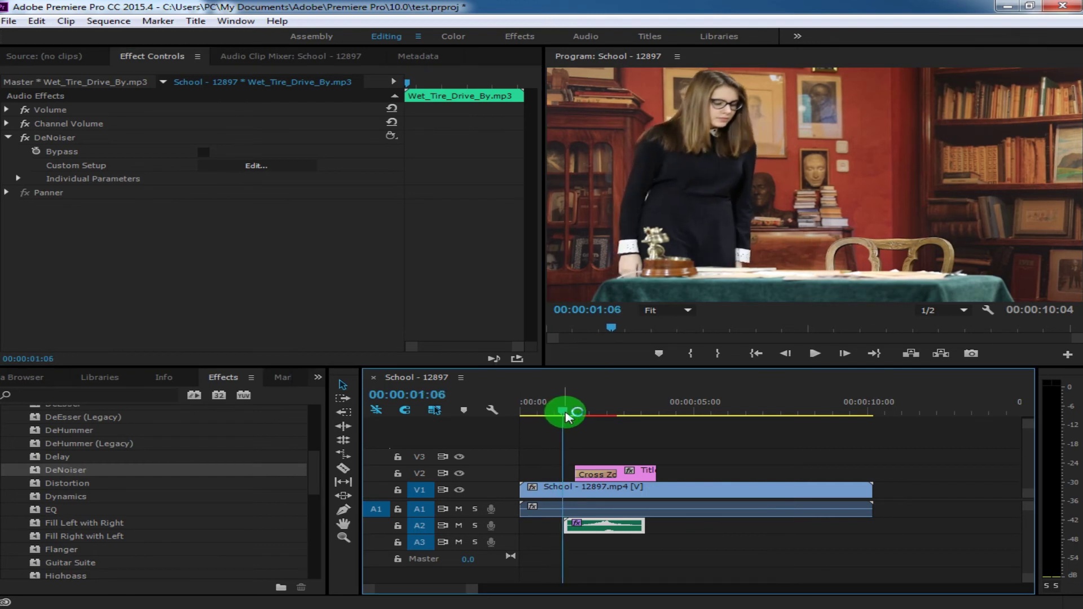
key(space)
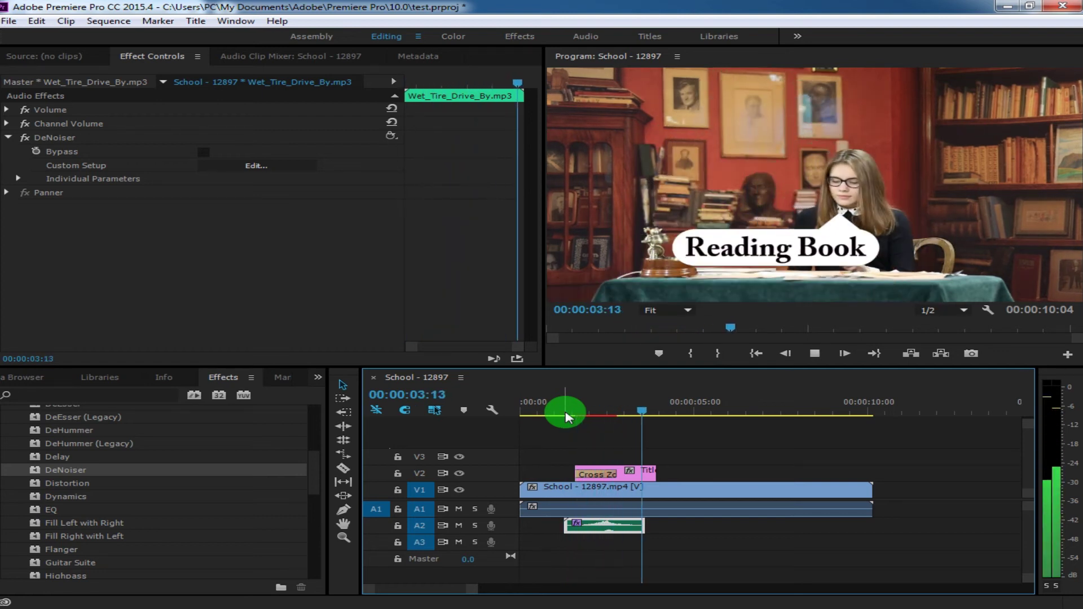
key(space)
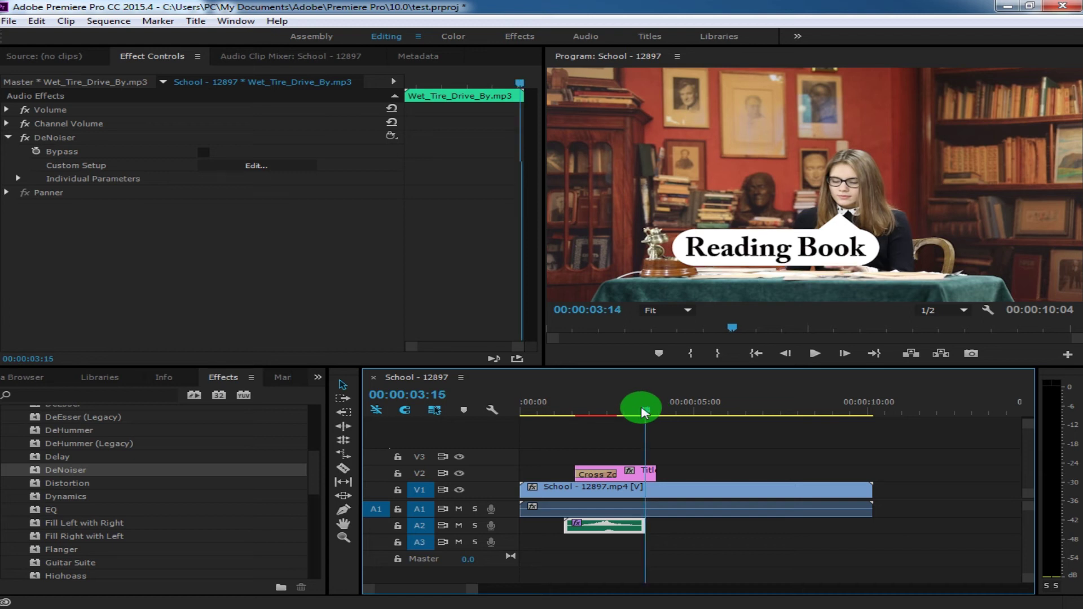
drag(648, 412, 566, 410)
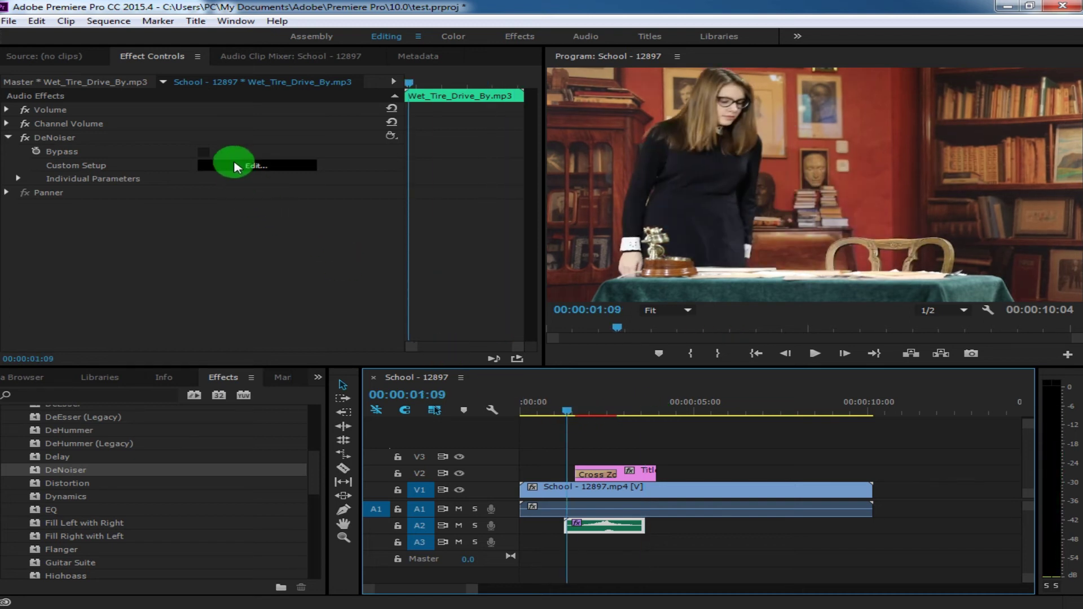
click(203, 152)
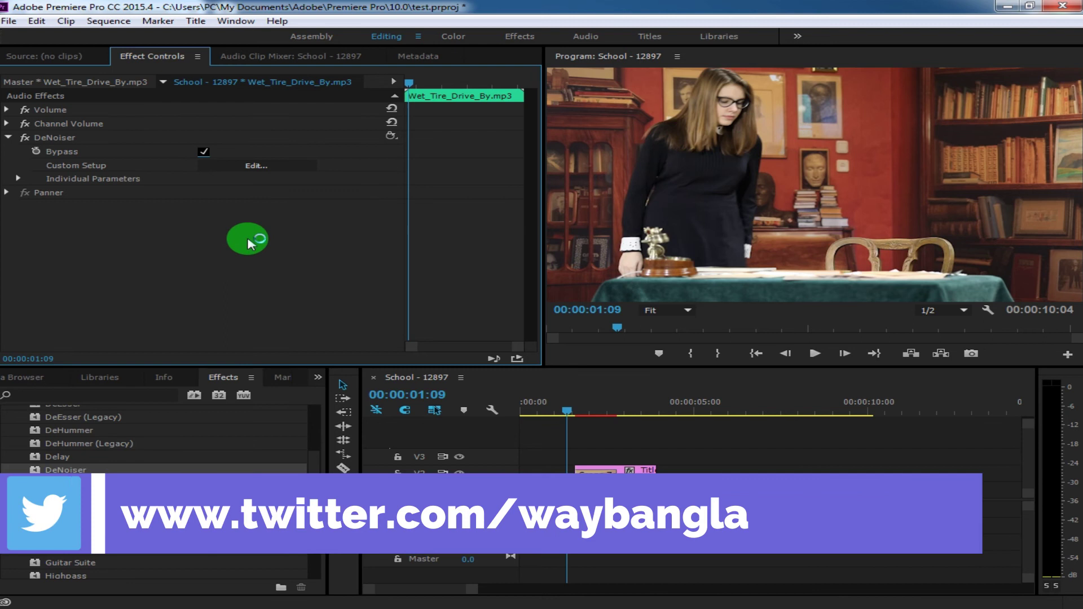
click(624, 507)
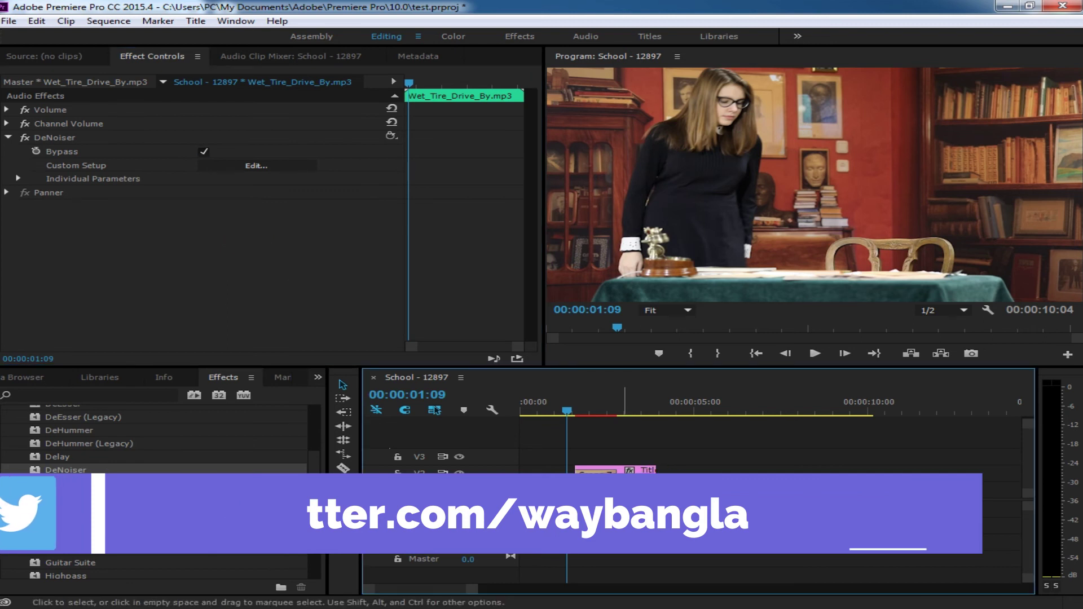
click(625, 530)
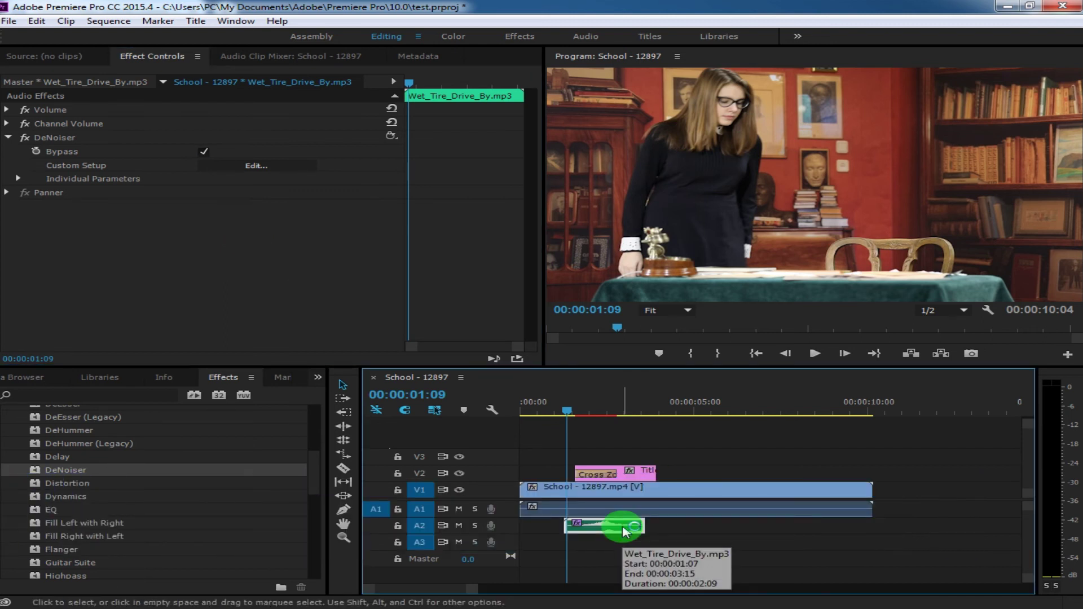
key(space)
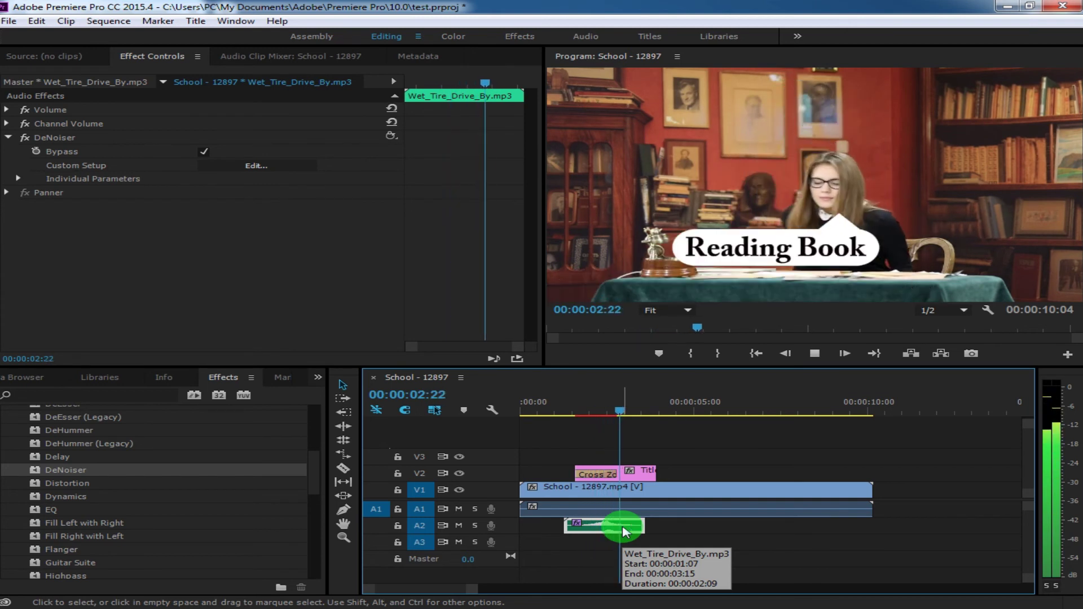
key(space)
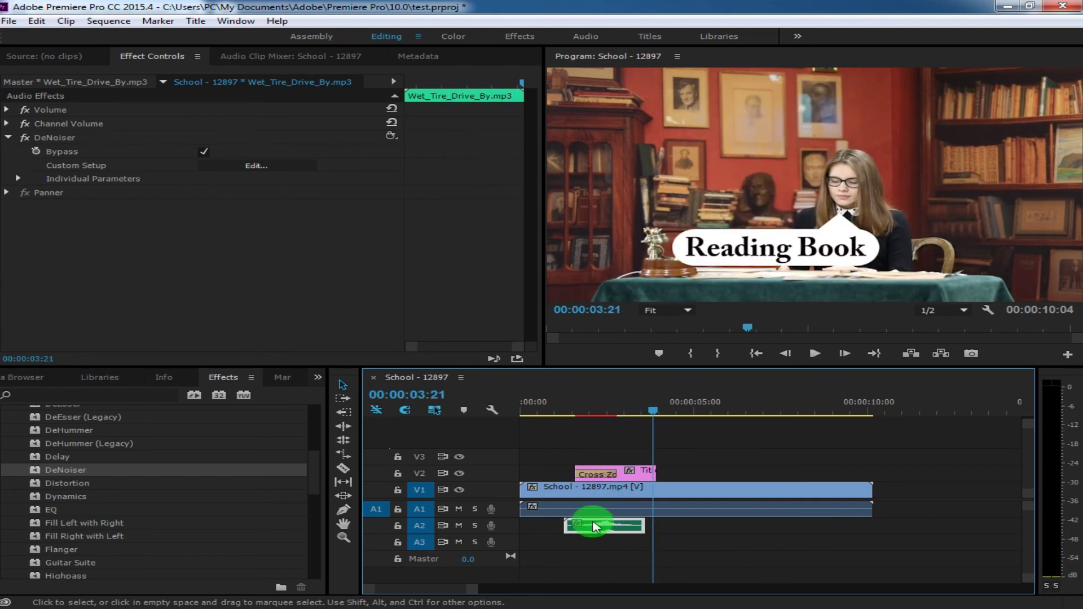
click(206, 154)
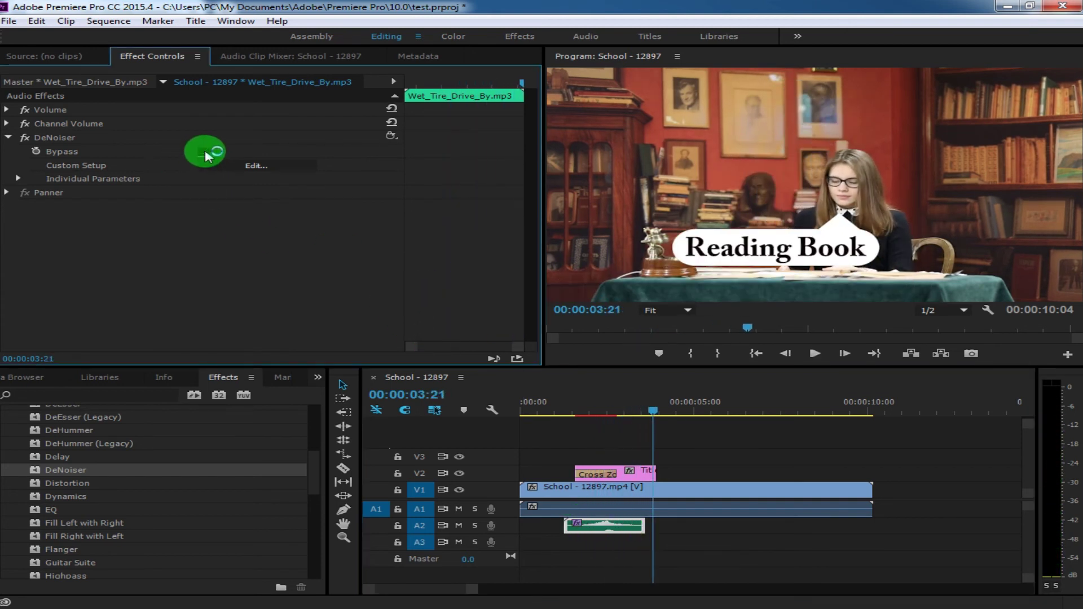
click(633, 416)
drag(632, 416, 569, 420)
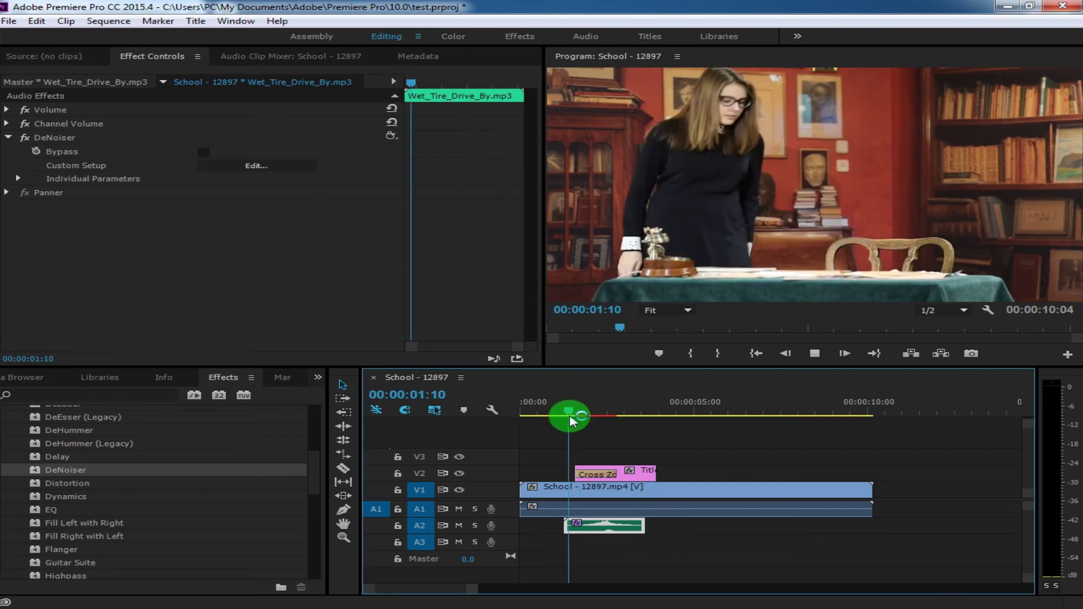
key(space)
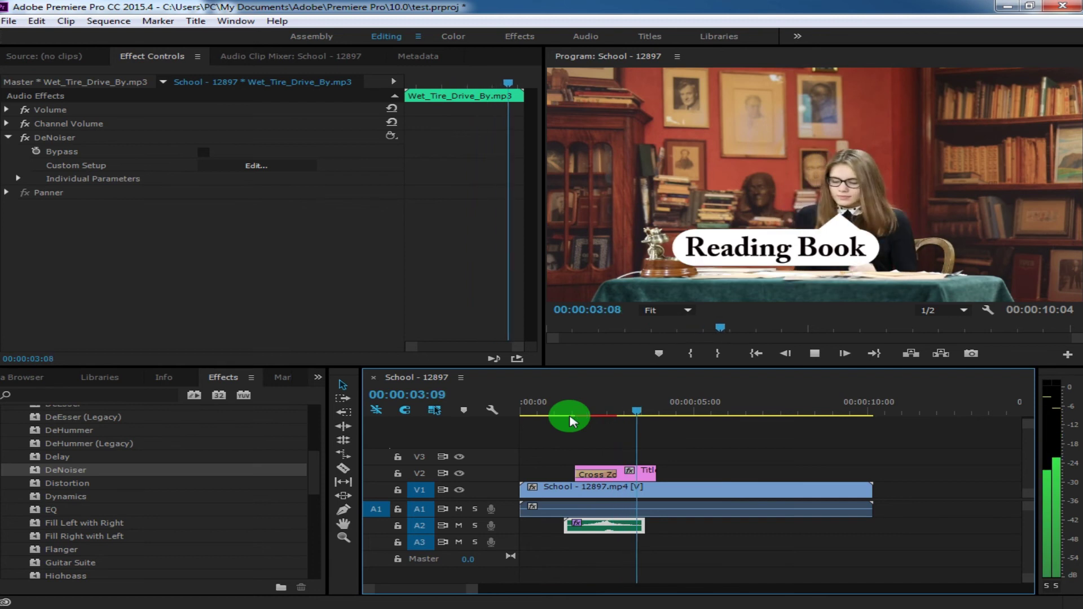
key(space)
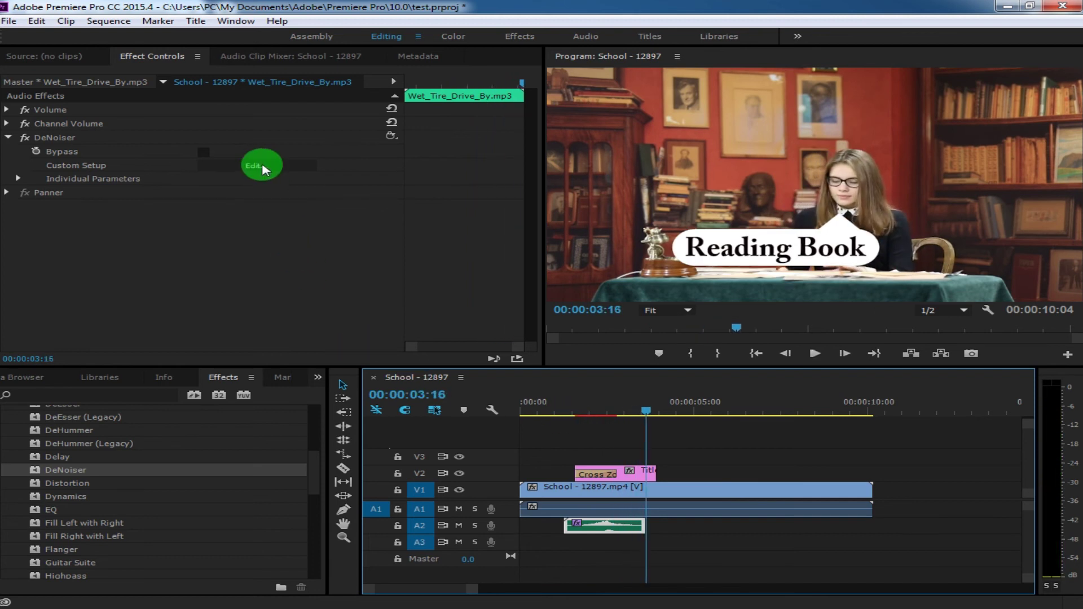
click(261, 166)
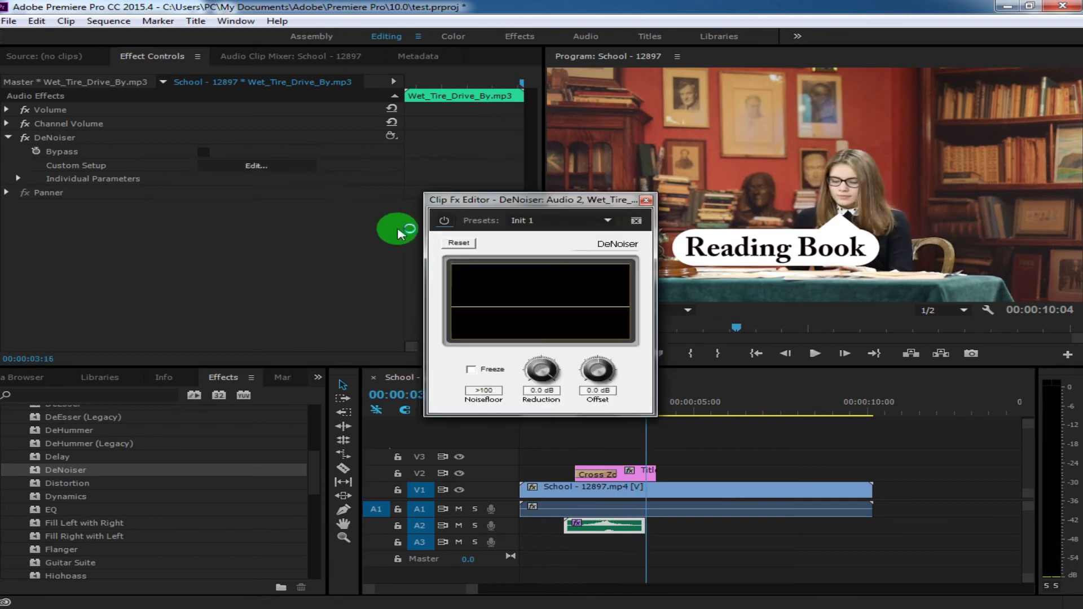
click(647, 201)
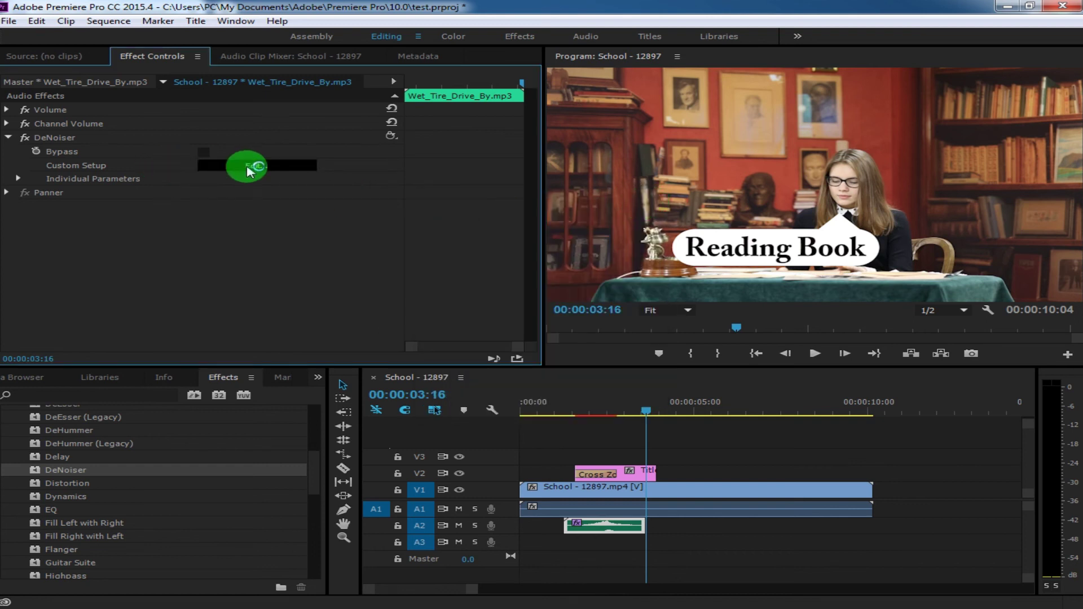
click(19, 179)
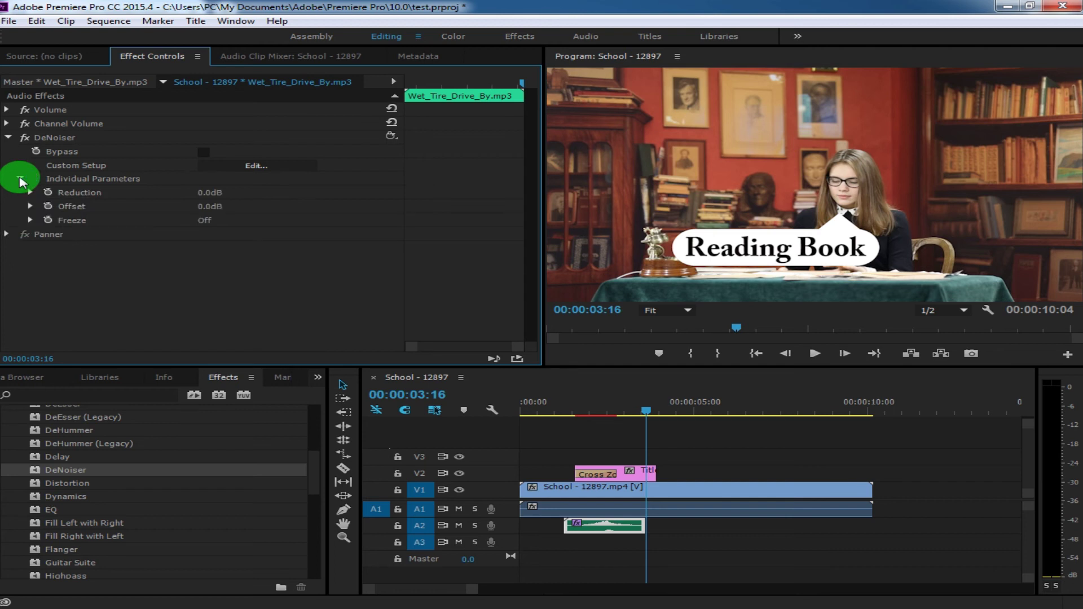
click(19, 178)
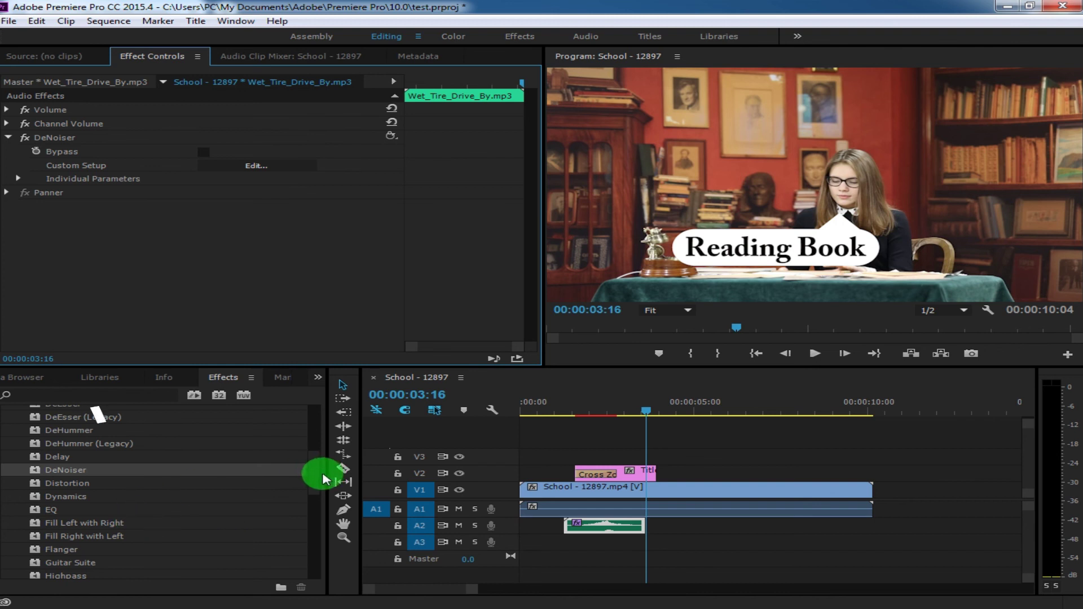
drag(324, 479, 334, 434)
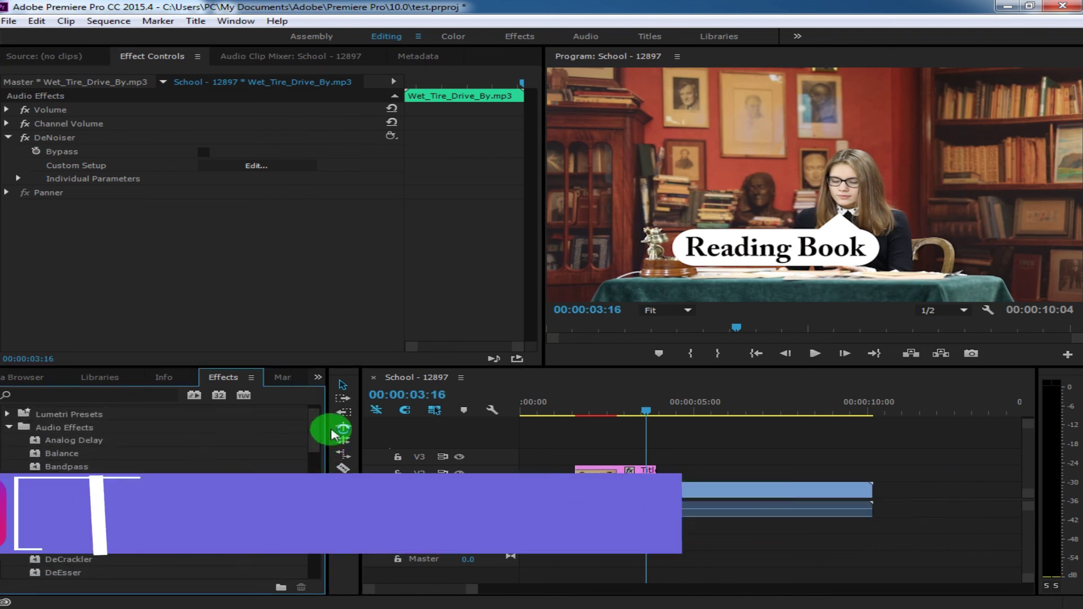
drag(332, 435, 326, 522)
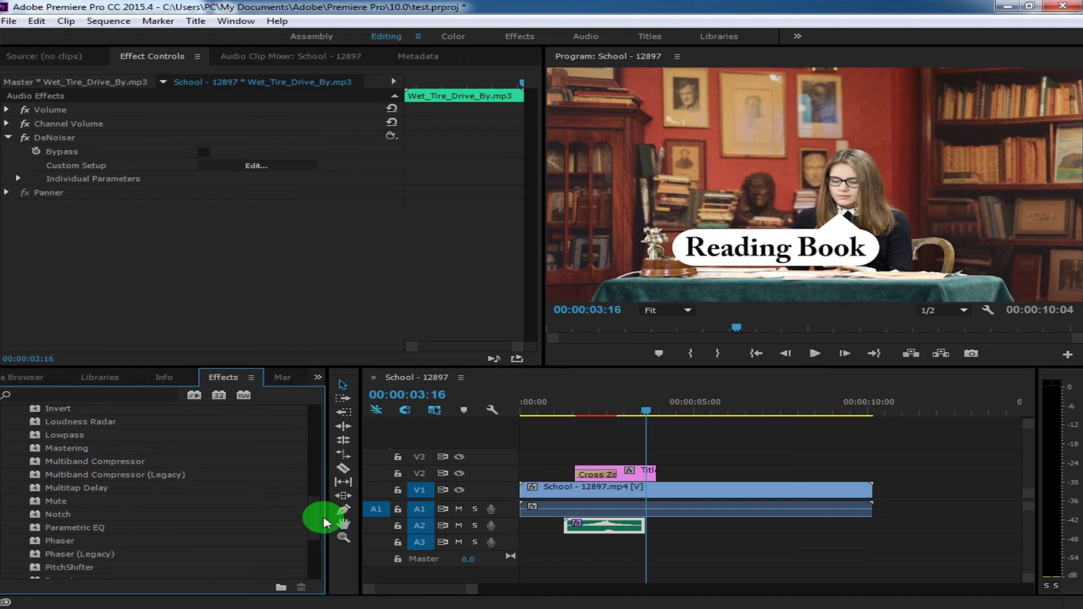
drag(325, 522, 201, 494)
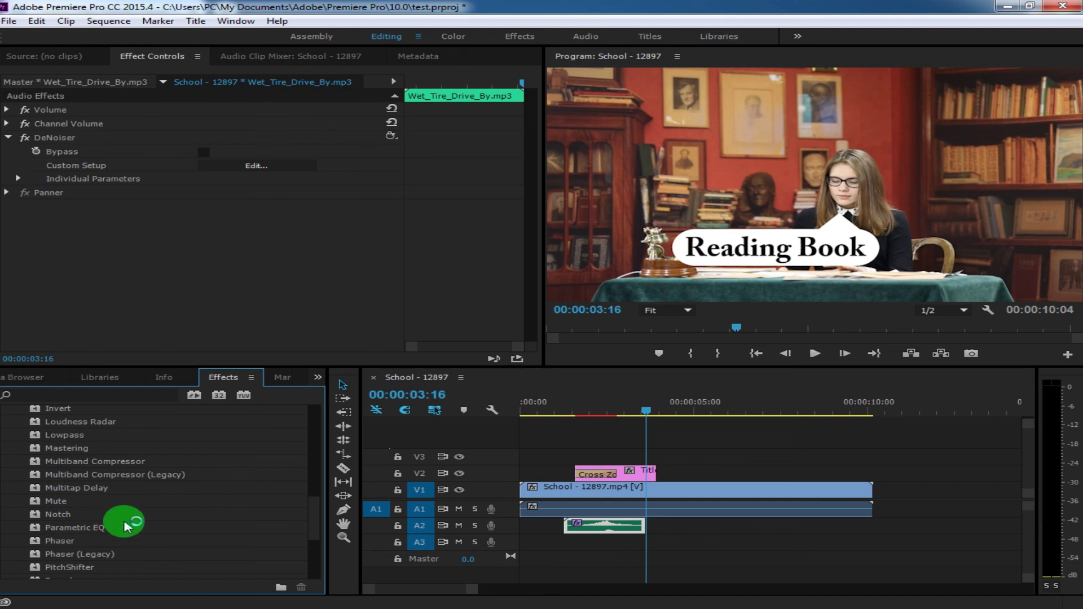
mouse_move(310, 530)
mouse_down()
mouse_move(320, 552)
mouse_move(338, 430)
mouse_up()
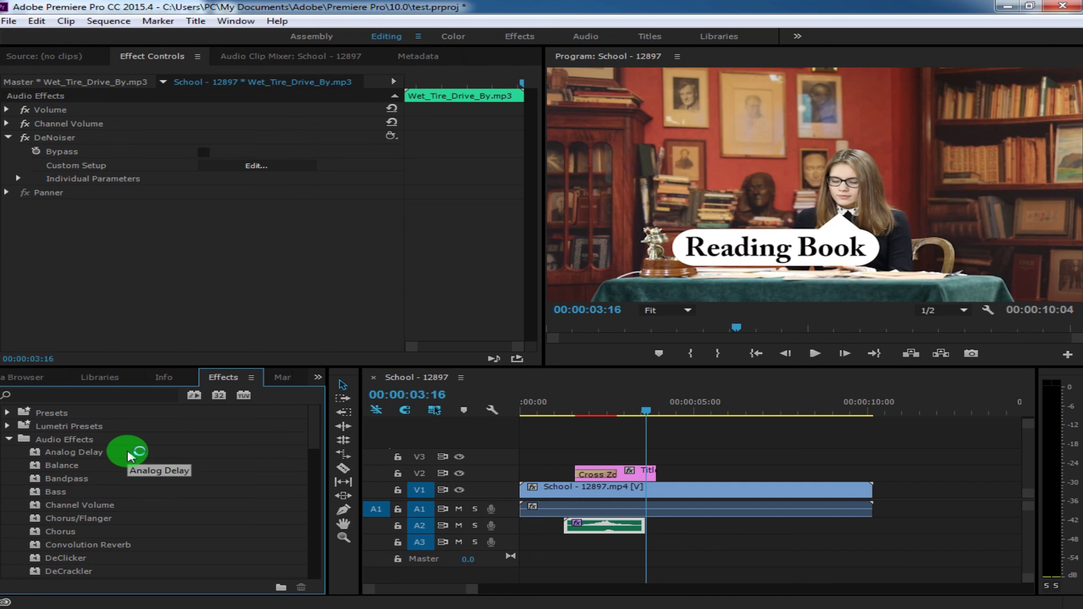
drag(129, 455, 584, 454)
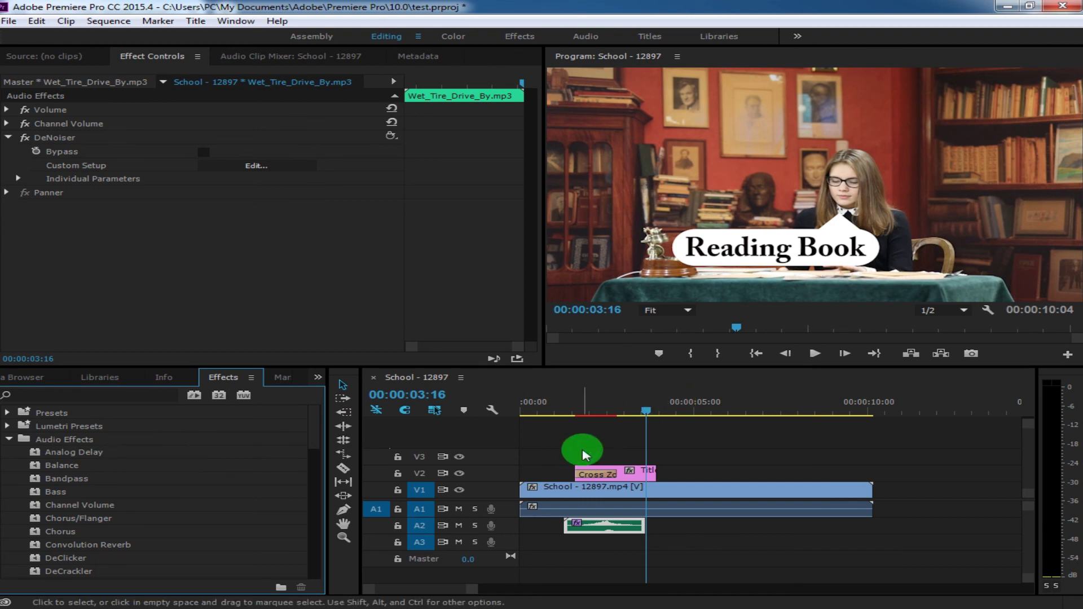
drag(579, 457, 654, 509)
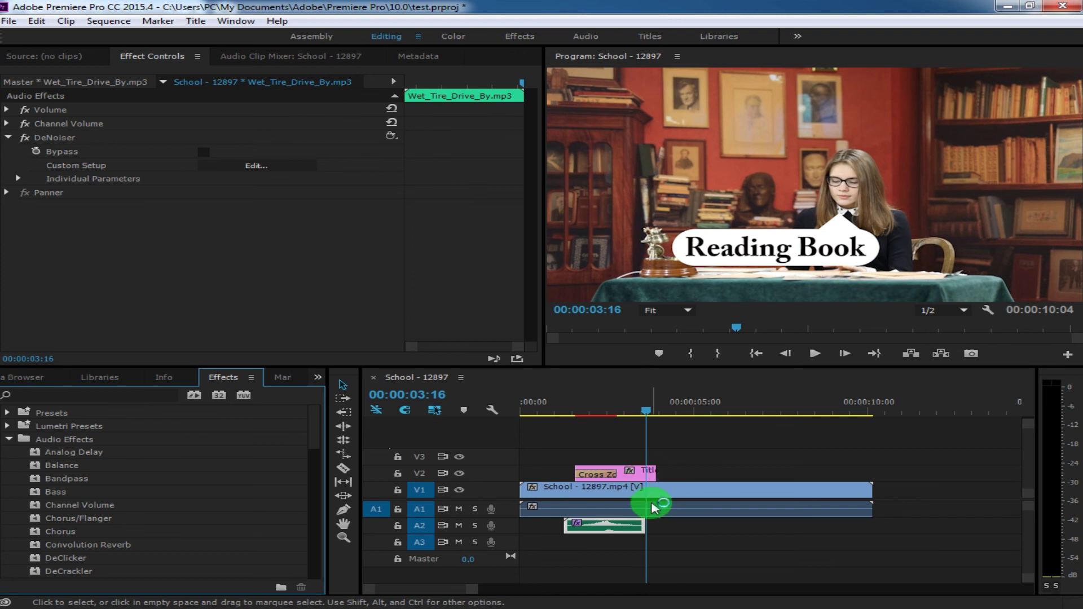
mouse_move(654, 509)
mouse_down()
mouse_move(623, 507)
mouse_move(695, 530)
mouse_up()
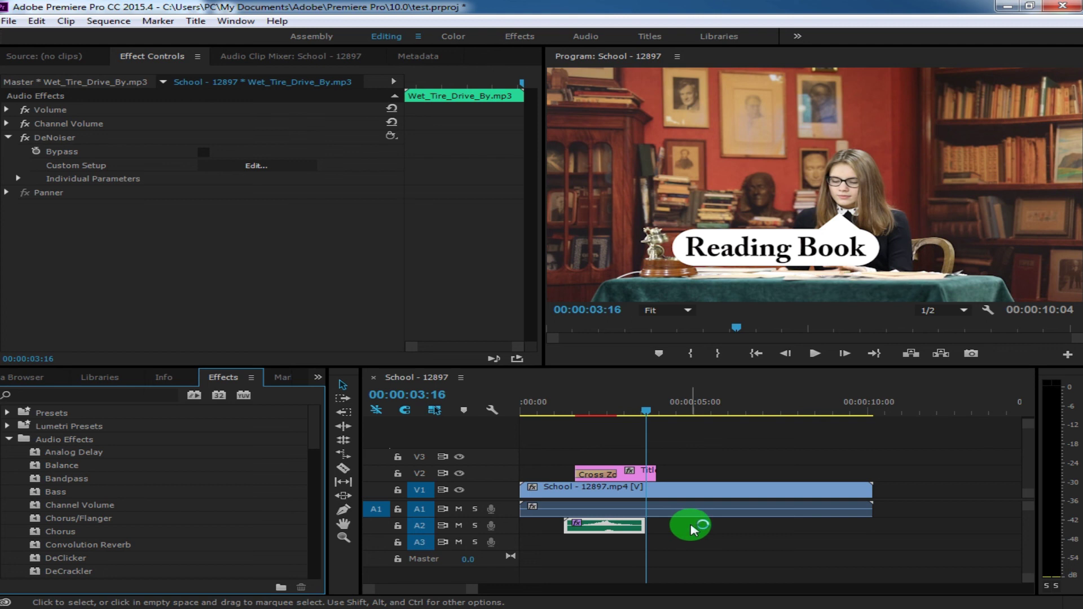